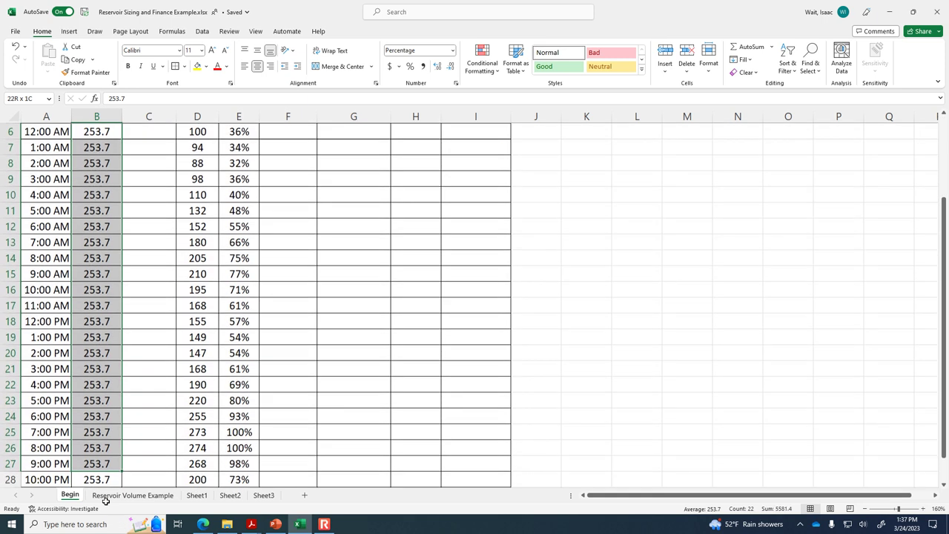
Clear the Flow Rate In values from 12:00 AM through 11:00 PM
scroll(106, 450, up, 3)
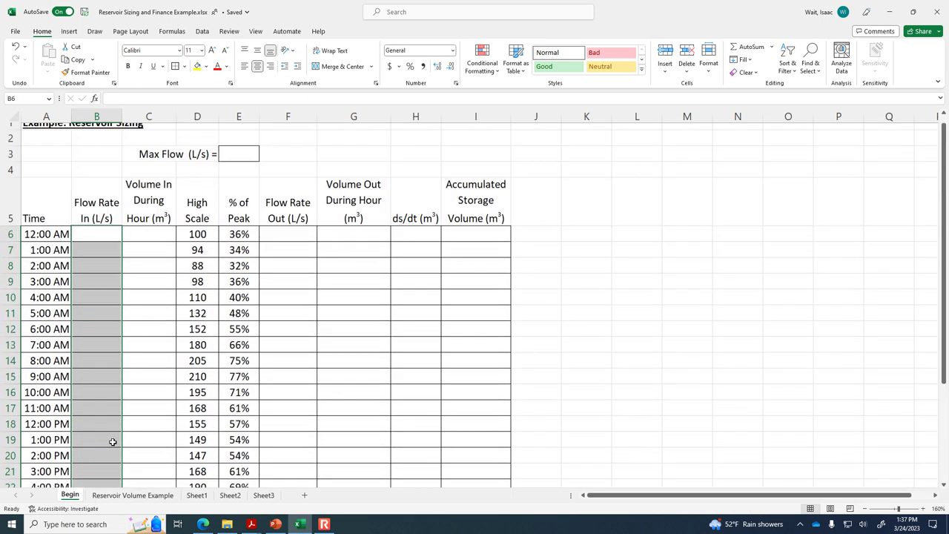
click(285, 271)
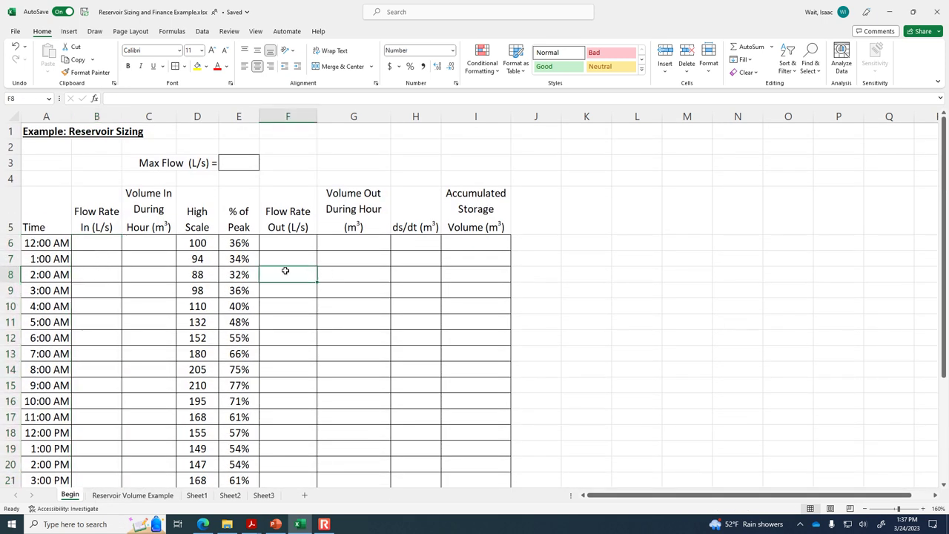
Inspect the High Scale value and the % of Peak formula for 12:00 AM
click(200, 237)
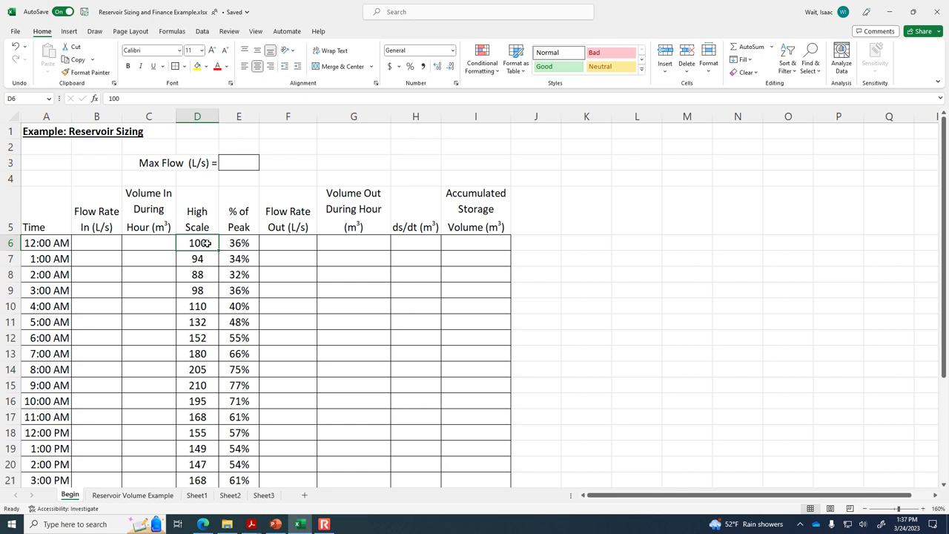
click(239, 246)
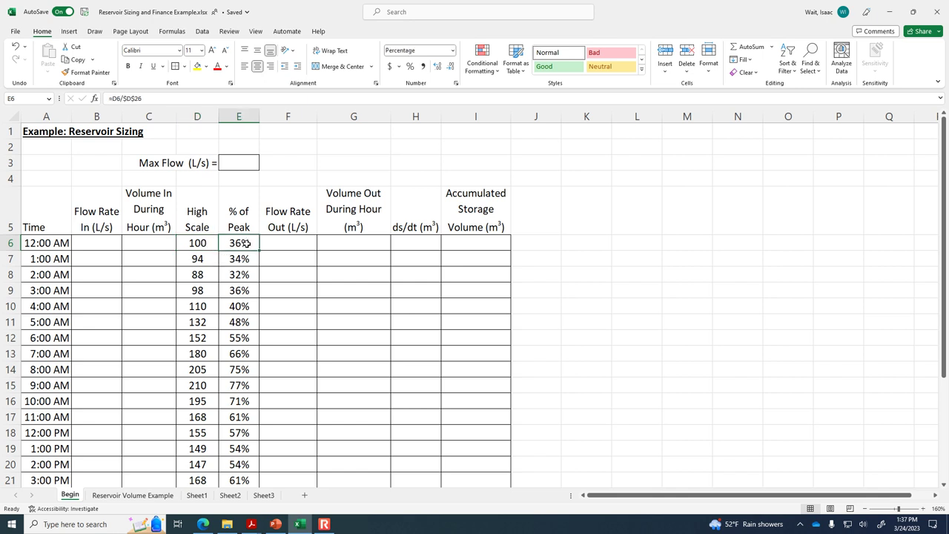
click(212, 272)
scroll(211, 268, down, 1)
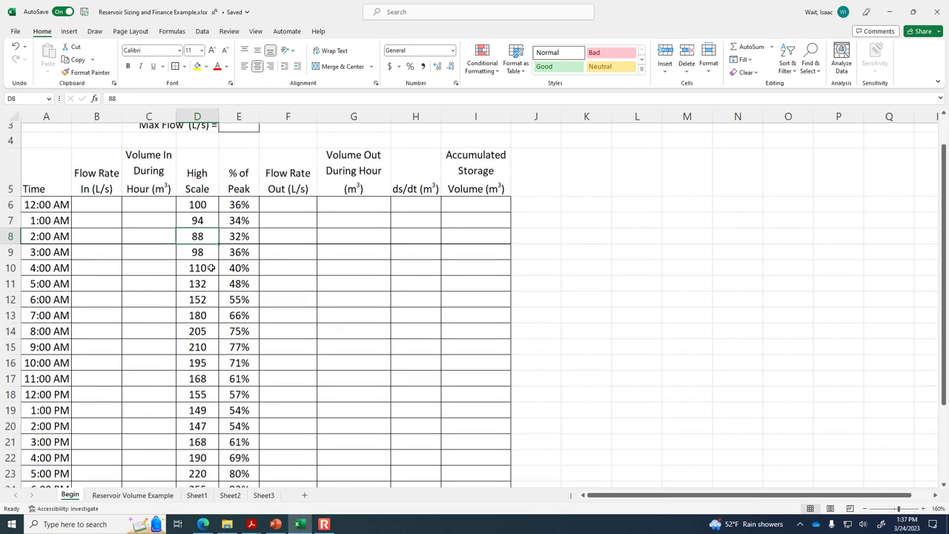
scroll(211, 267, down, 5)
click(157, 353)
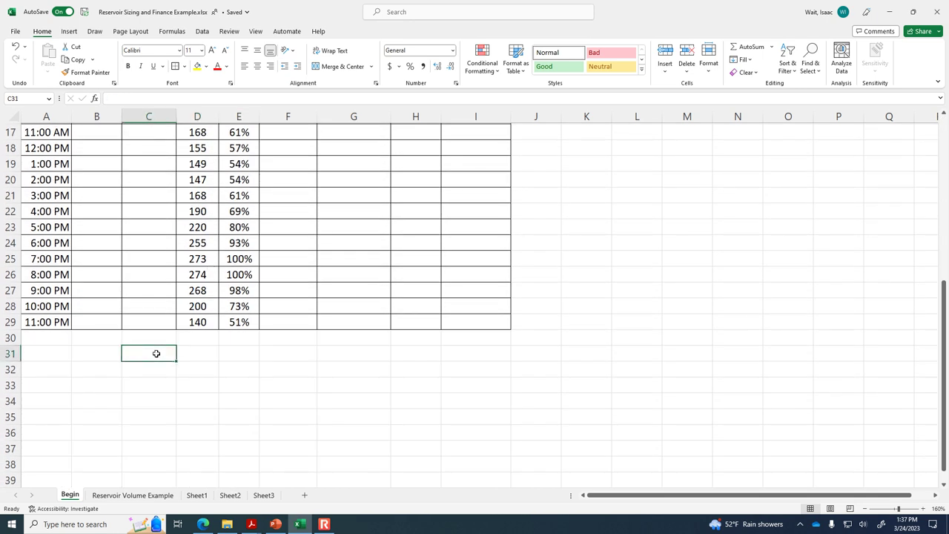
text(=average()
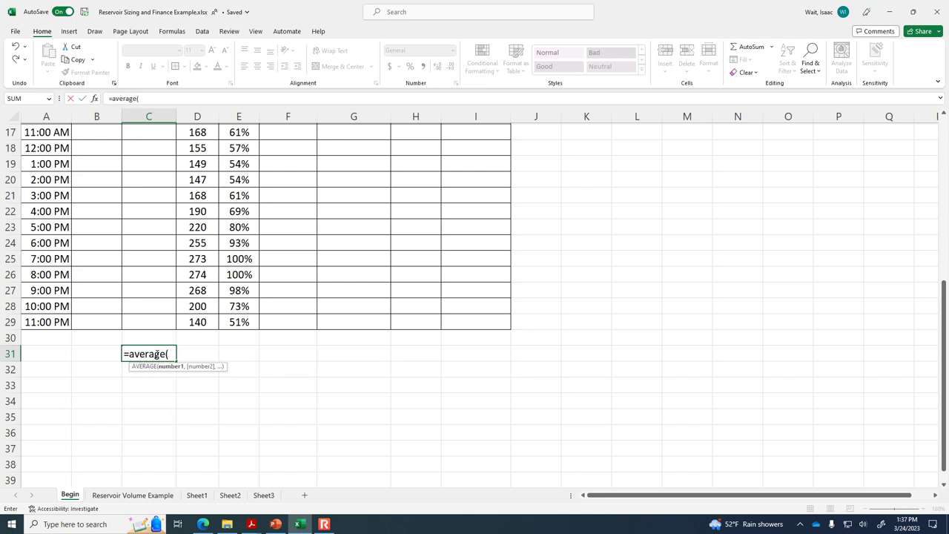
key(Escape)
key(Right)
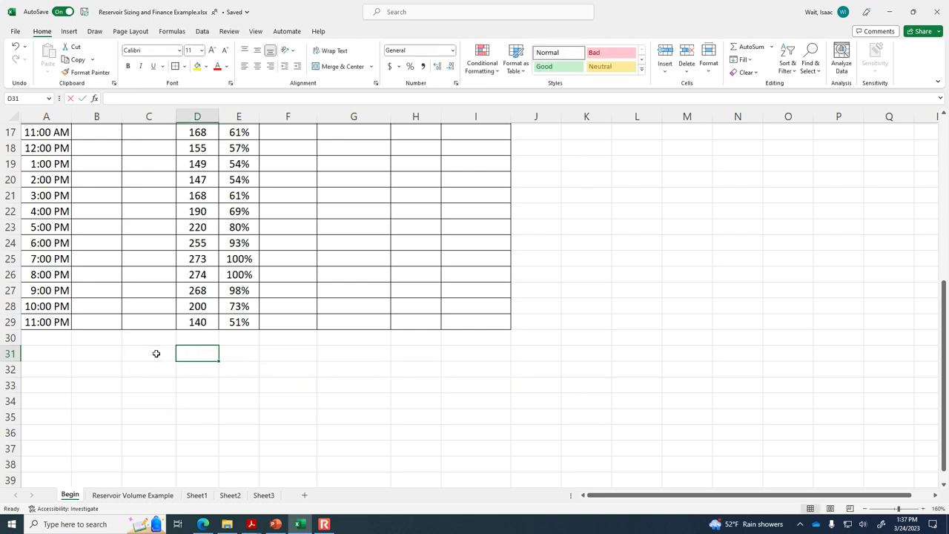
text(=average()
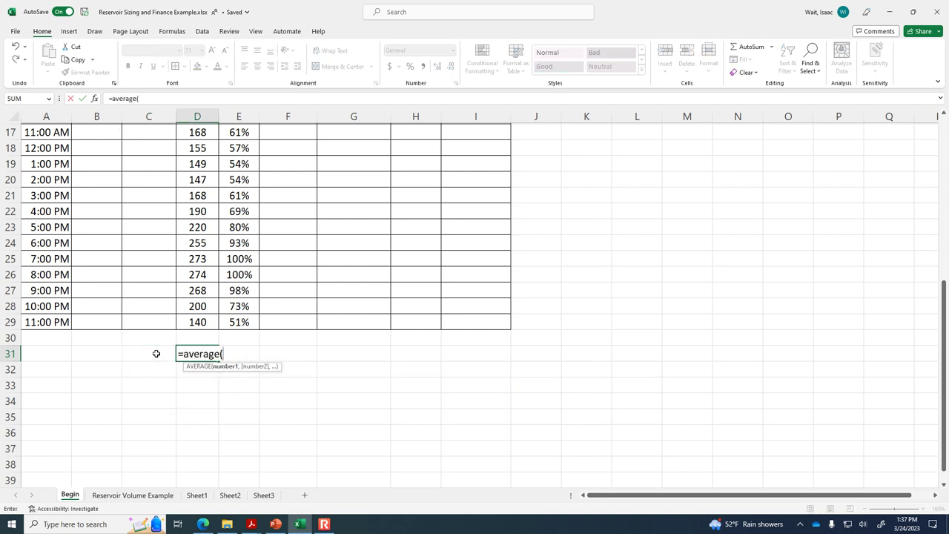
drag(192, 323, 205, 202)
key(Escape)
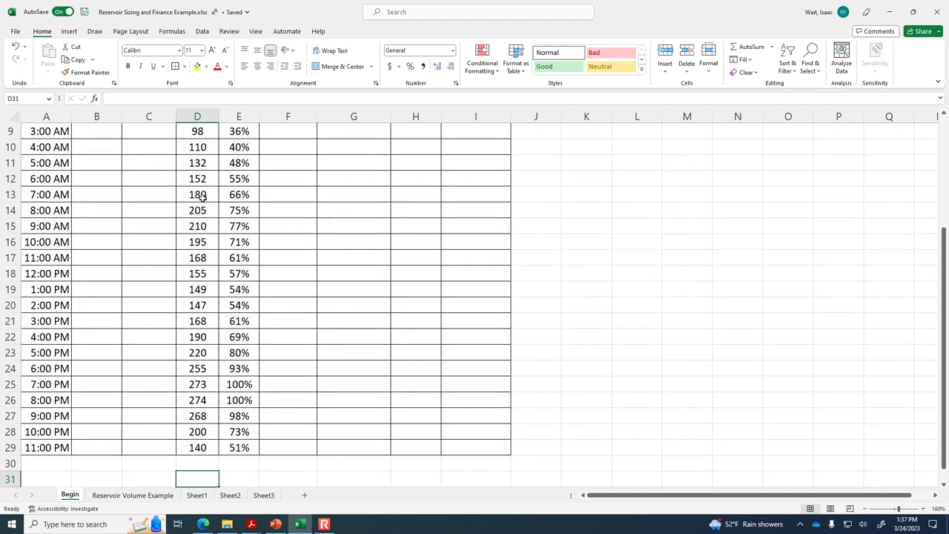
Set the Max Flow (L/s) in cell E3 to 400 and center it in the cell
scroll(202, 196, up, 3)
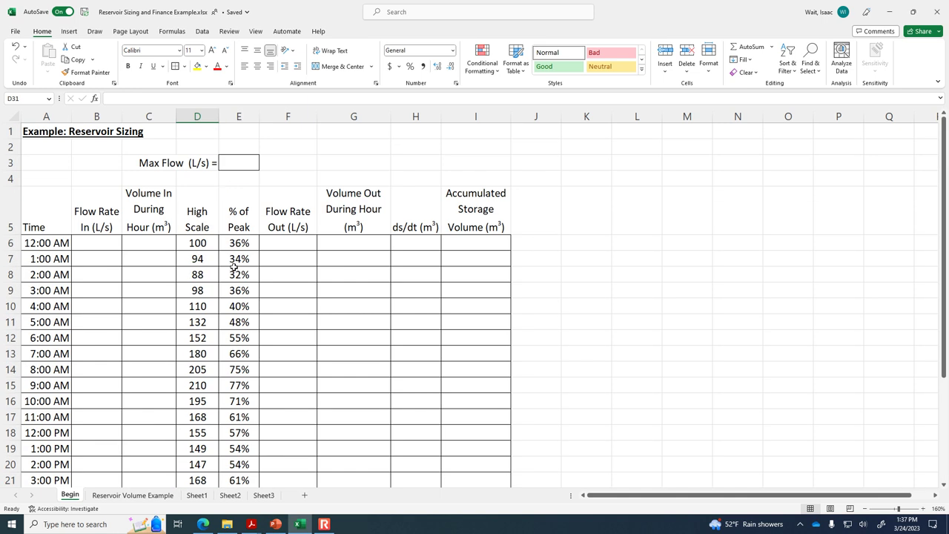
click(235, 165)
text(400)
key(Return)
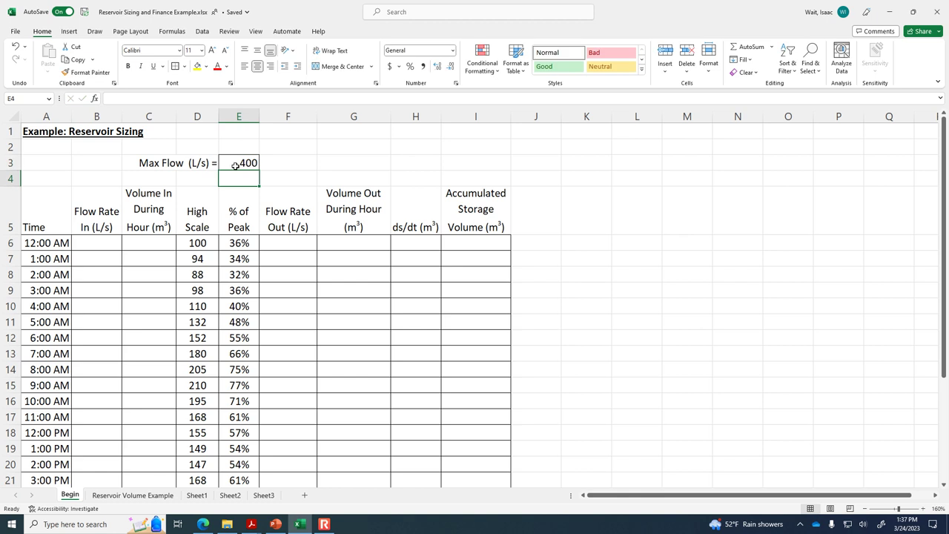
click(234, 166)
click(257, 66)
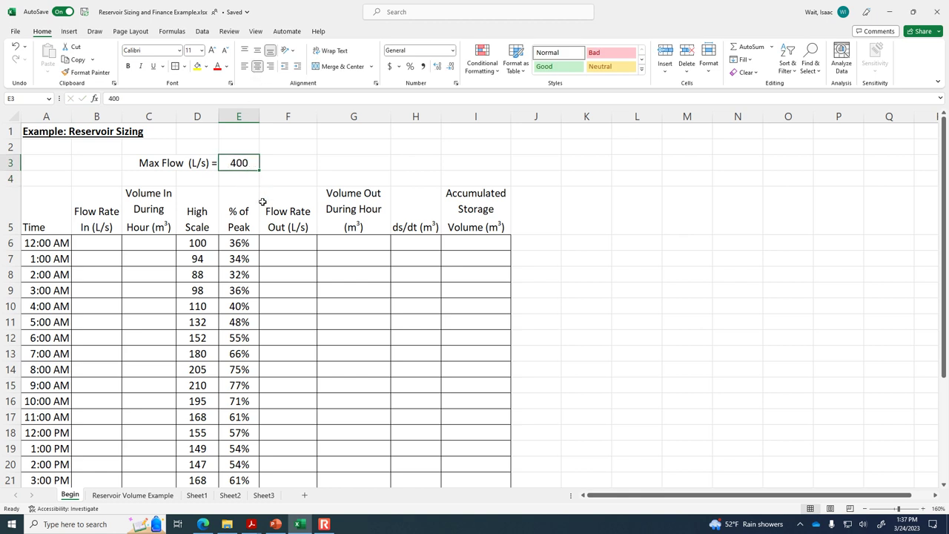
click(285, 244)
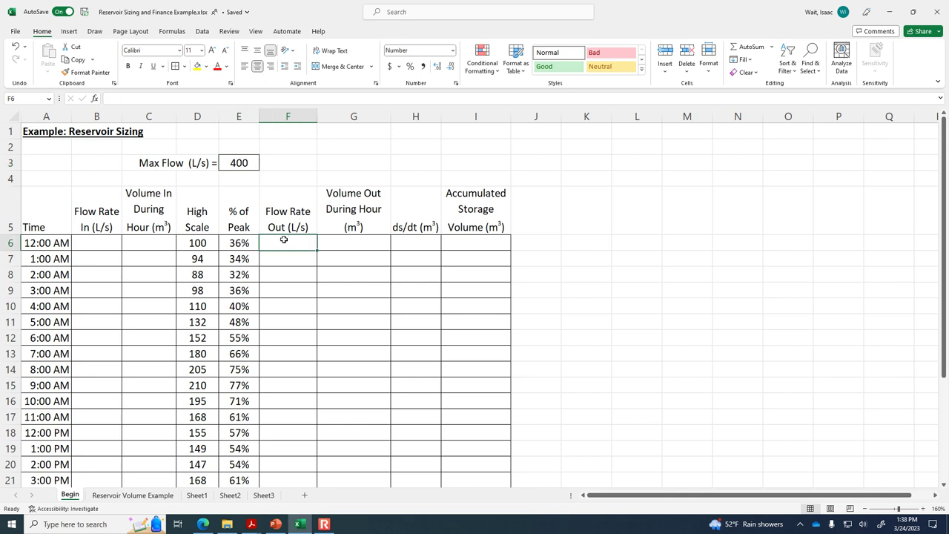
click(203, 243)
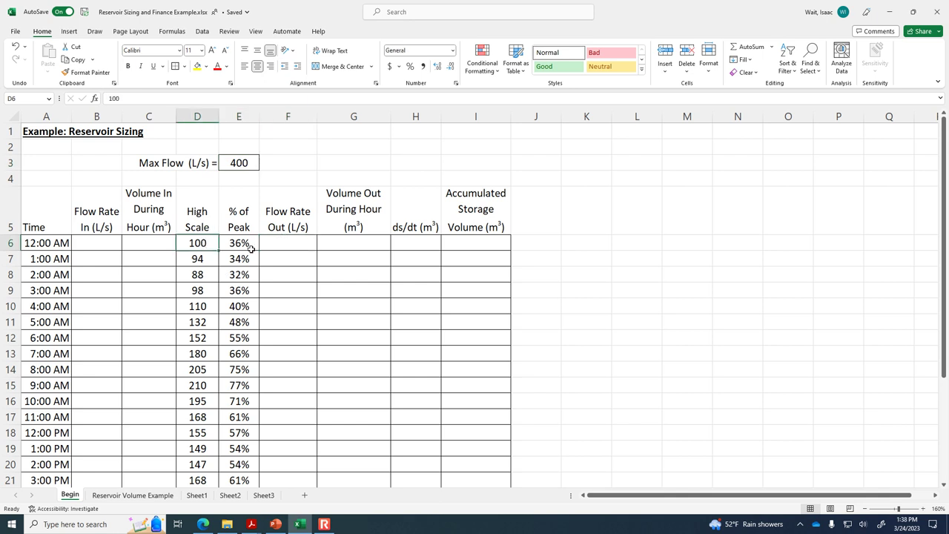
click(295, 241)
click(242, 153)
click(248, 242)
Calculate the 12:00 AM Flow Rate Out in F6 with the formula =$E$3*E6, keeping the max flow reference absolute
click(303, 240)
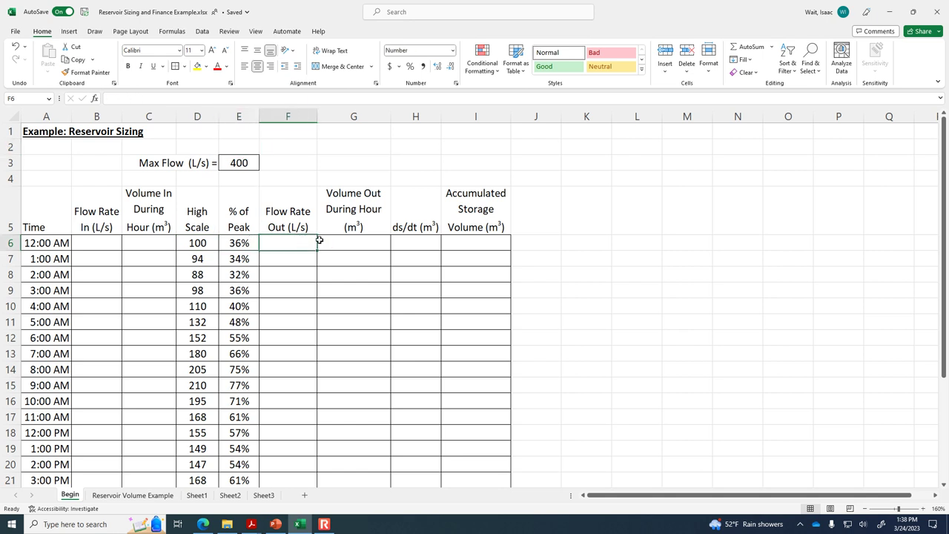
text(=)
click(239, 163)
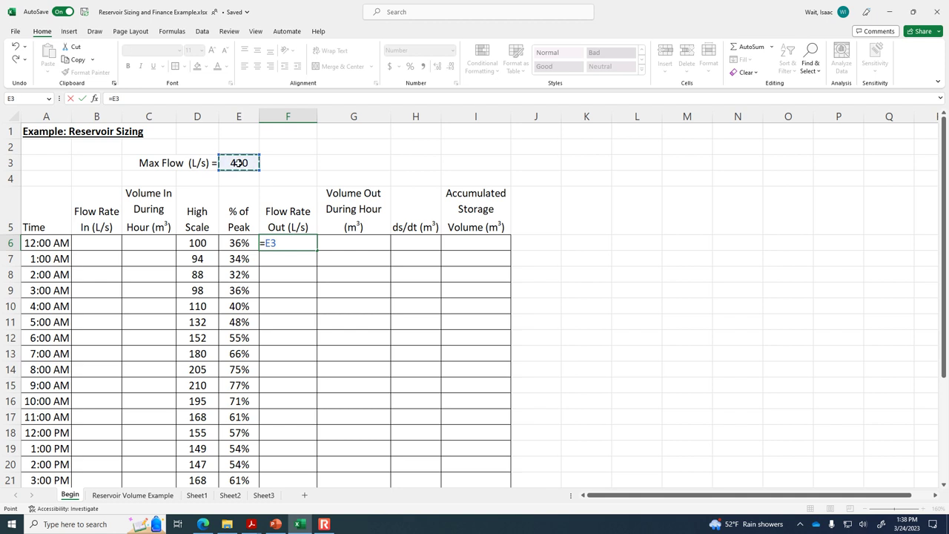
key(F4)
text(*)
click(243, 242)
key(Return)
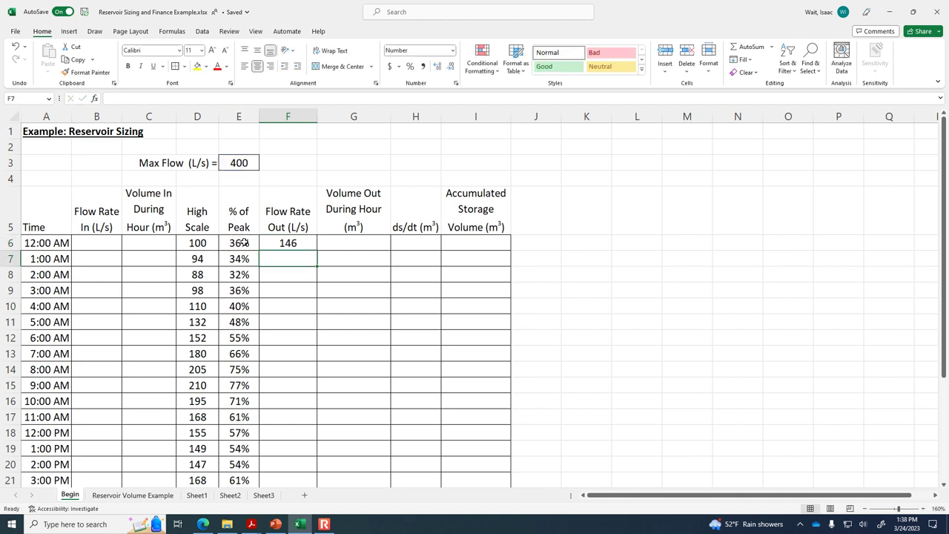
Fill the Flow Rate Out formula from F6 down through the 11:00 PM row
click(307, 243)
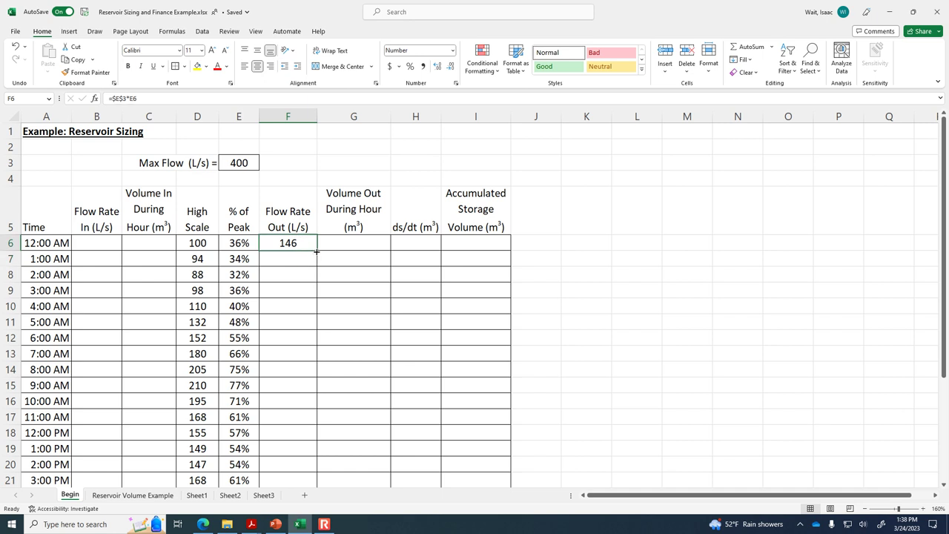
double_click(316, 255)
scroll(320, 261, down, 3)
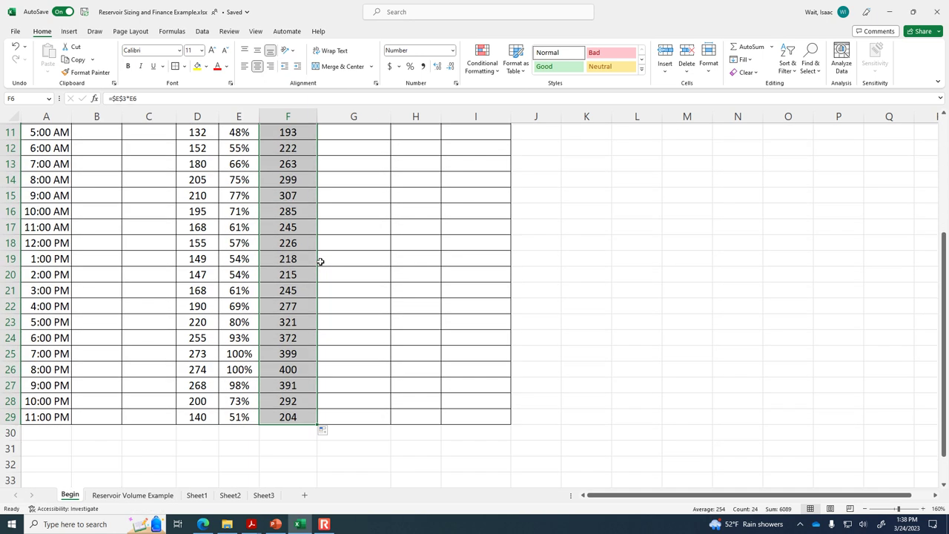
scroll(320, 261, up, 3)
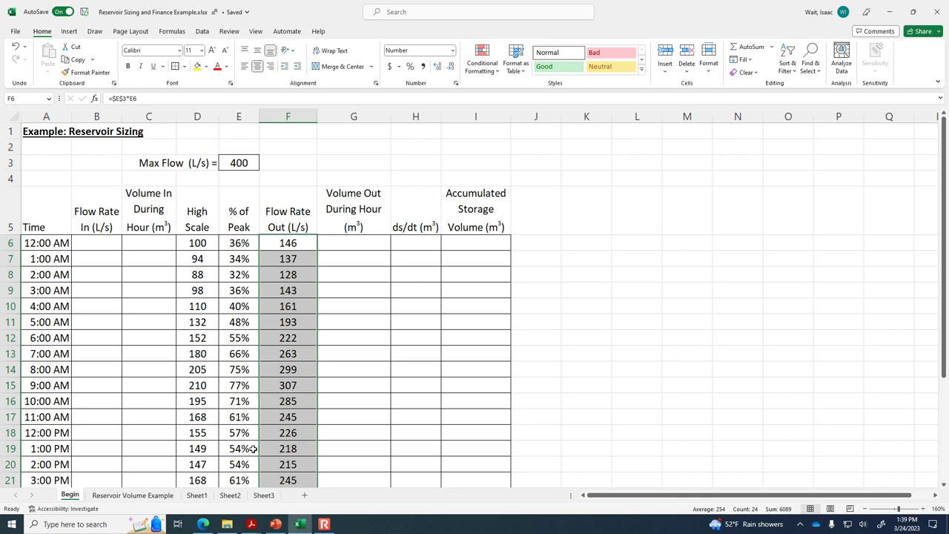
Add the label Average in cell E31, below the hourly table
click(294, 239)
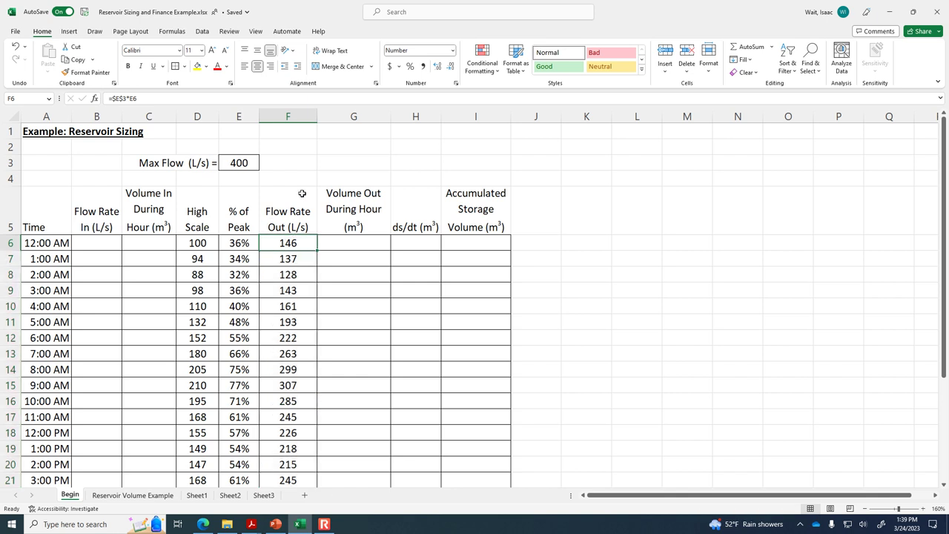
click(296, 206)
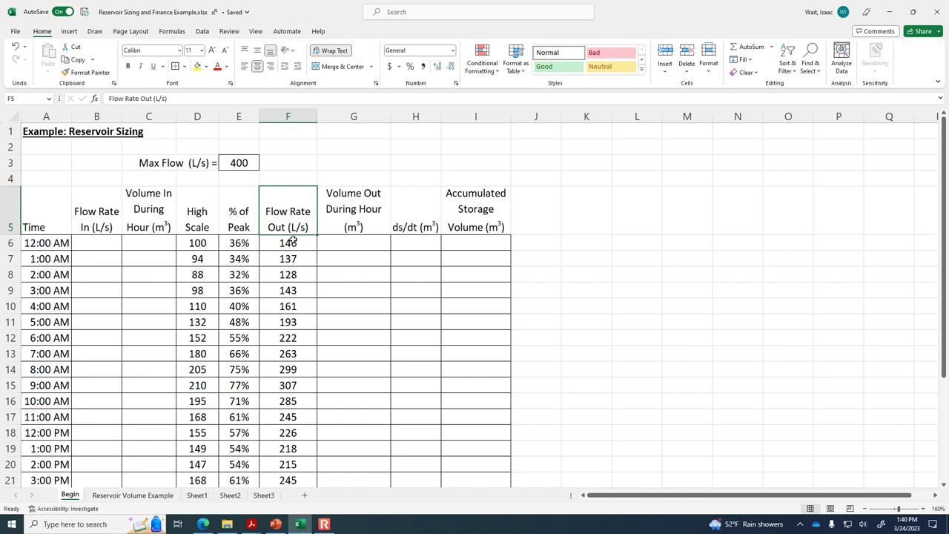
drag(288, 243, 291, 442)
scroll(291, 443, down, 3)
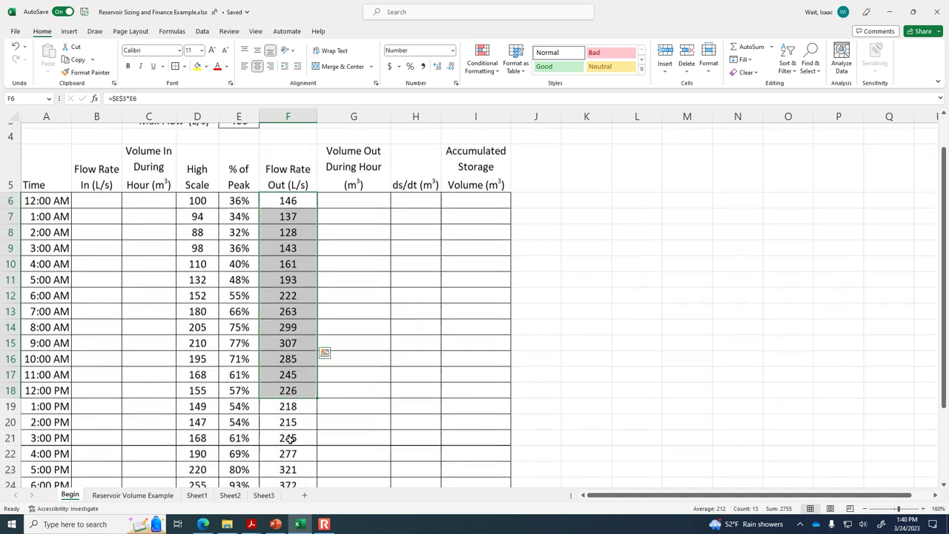
click(249, 444)
text(Average)
key(Tab)
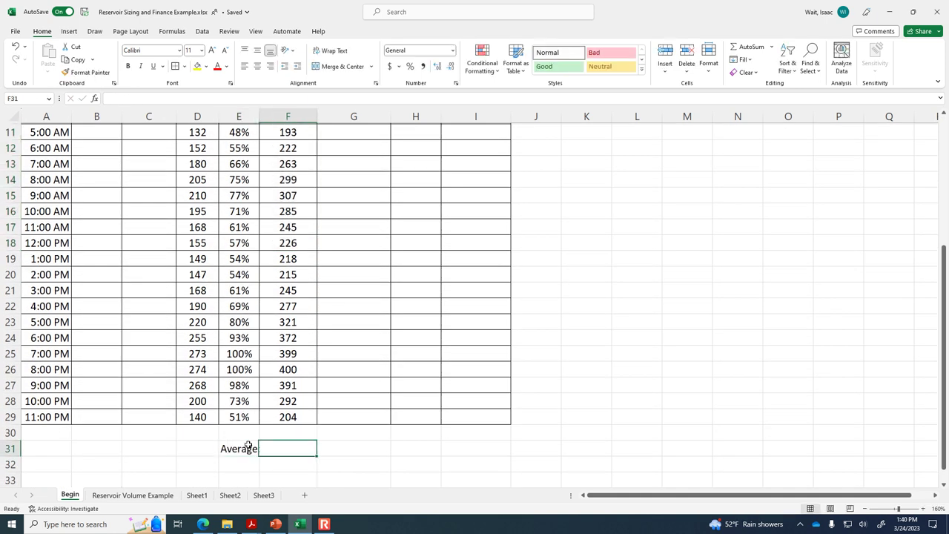
Calculate the average Flow Rate Out in F31 with =AVERAGE(F6:F29) and check the range it covers
text(=avg()
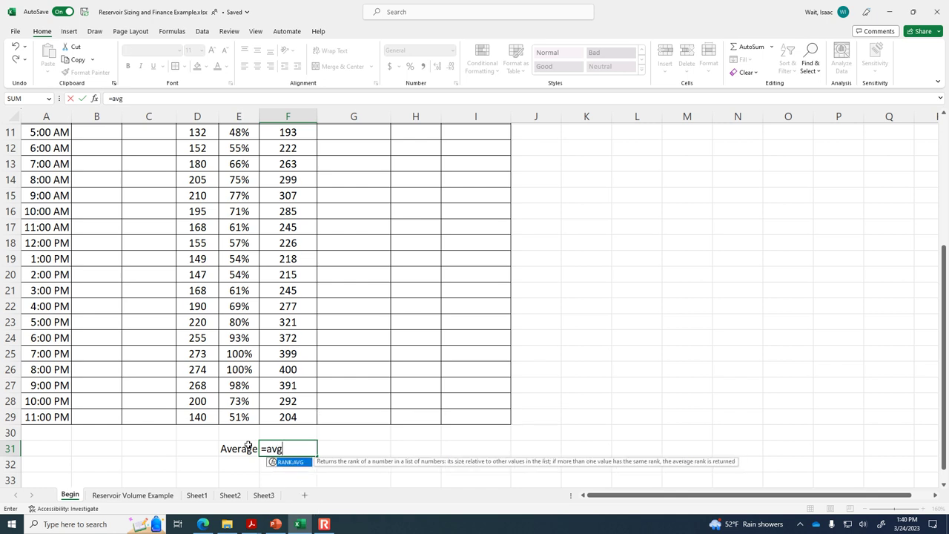
click(292, 415)
drag(293, 415, 303, 191)
key(Return)
click(458, 298)
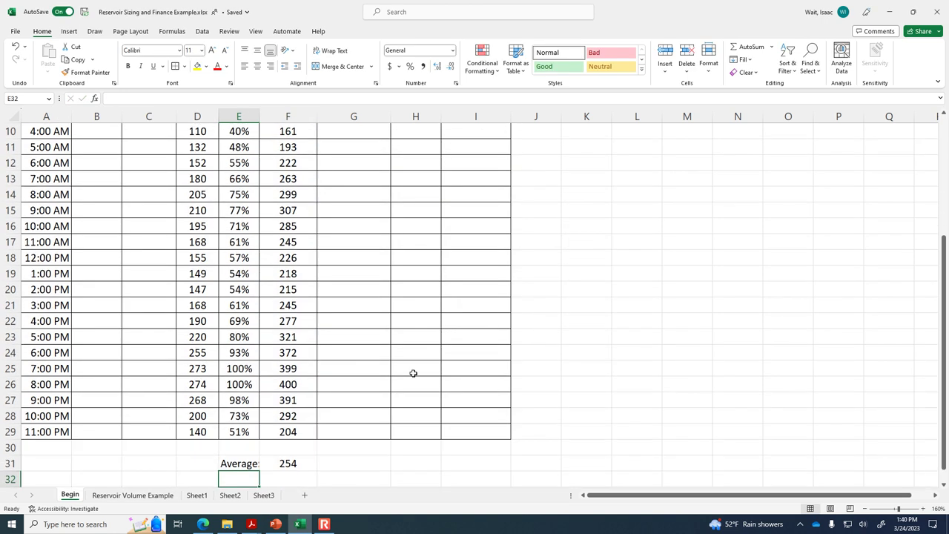
click(311, 464)
key(F2)
scroll(401, 333, up, 3)
scroll(403, 343, down, 5)
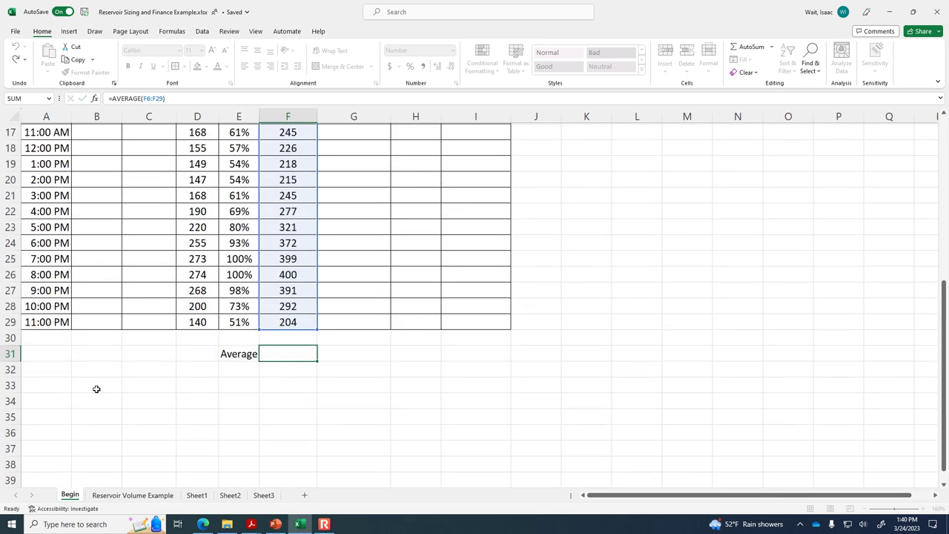
key(Escape)
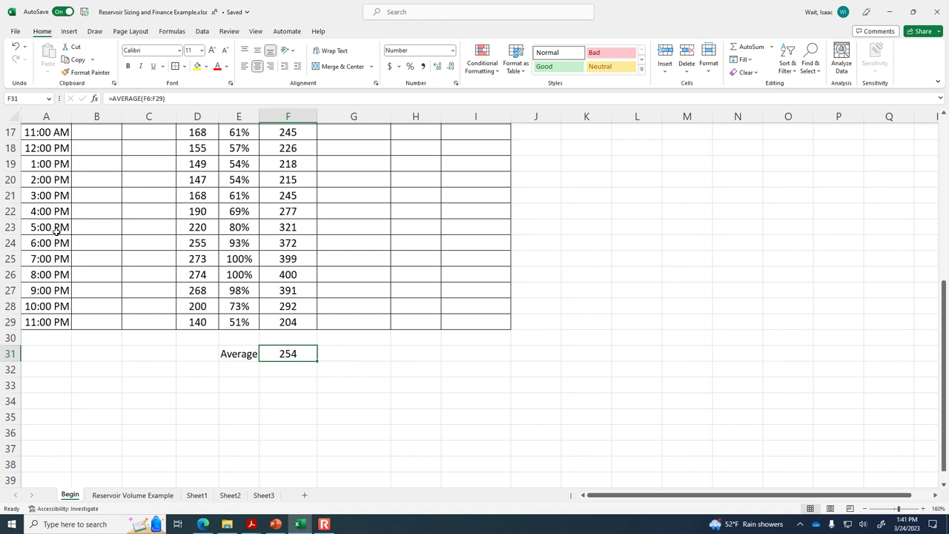
Enter 254 as the Flow Rate In for 12:00 AM in B6 and fill it down through 11:00 PM
scroll(56, 231, up, 6)
click(287, 243)
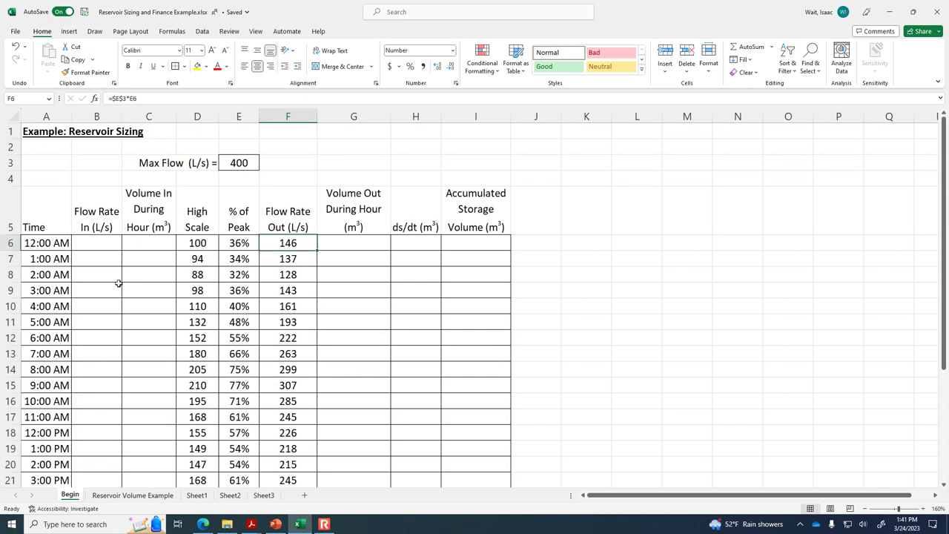
click(97, 246)
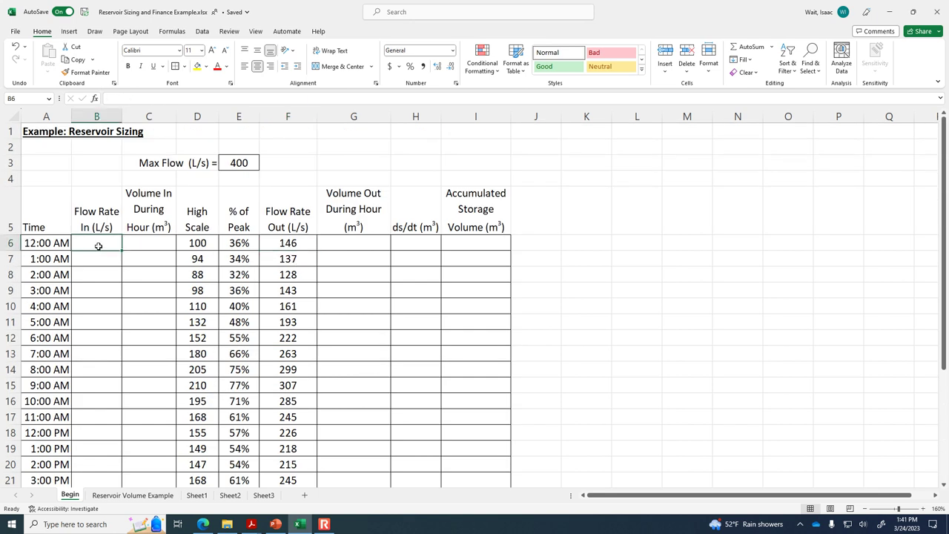
text(254)
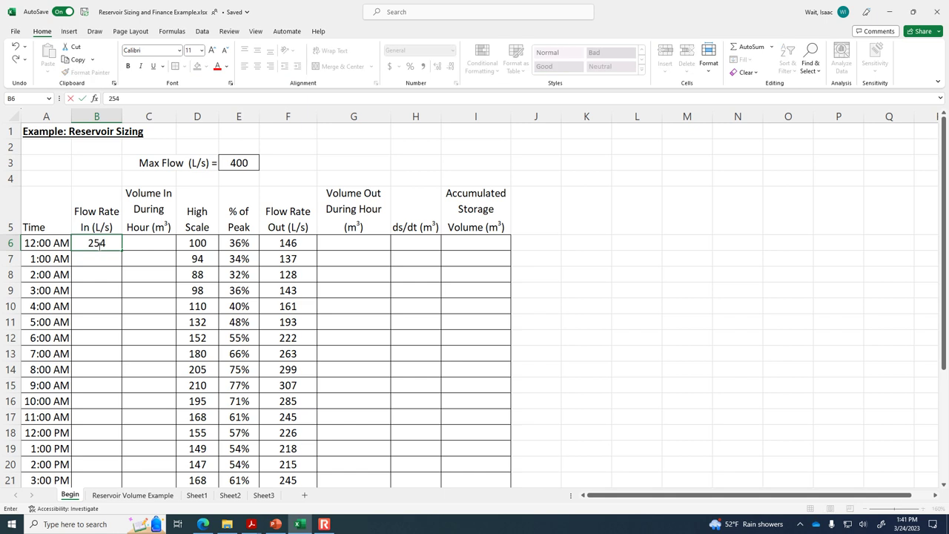
key(ctrl+Return)
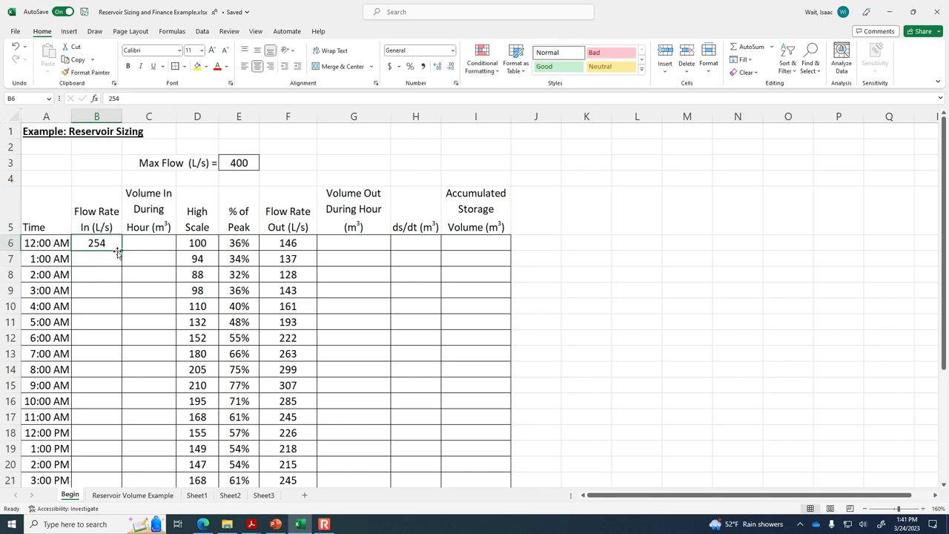
double_click(119, 254)
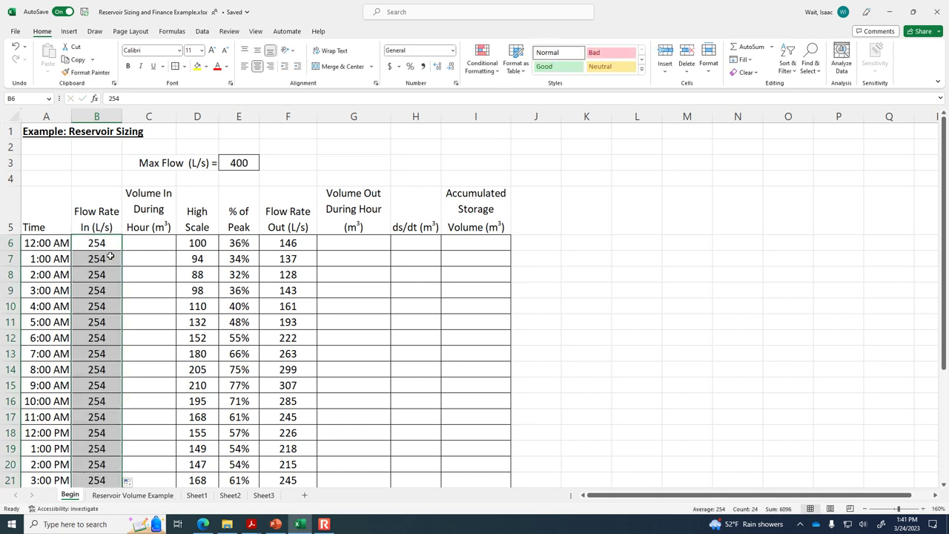
scroll(110, 256, down, 2)
scroll(110, 256, down, 1)
scroll(110, 256, up, 3)
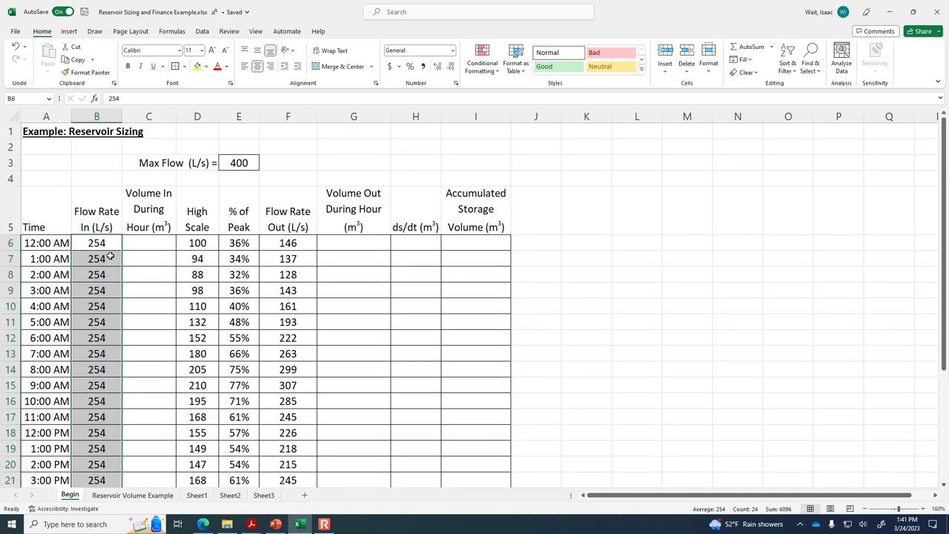
Enter the Volume In During Hour formula =B6*3600 in C6 for 12:00 AM
click(154, 238)
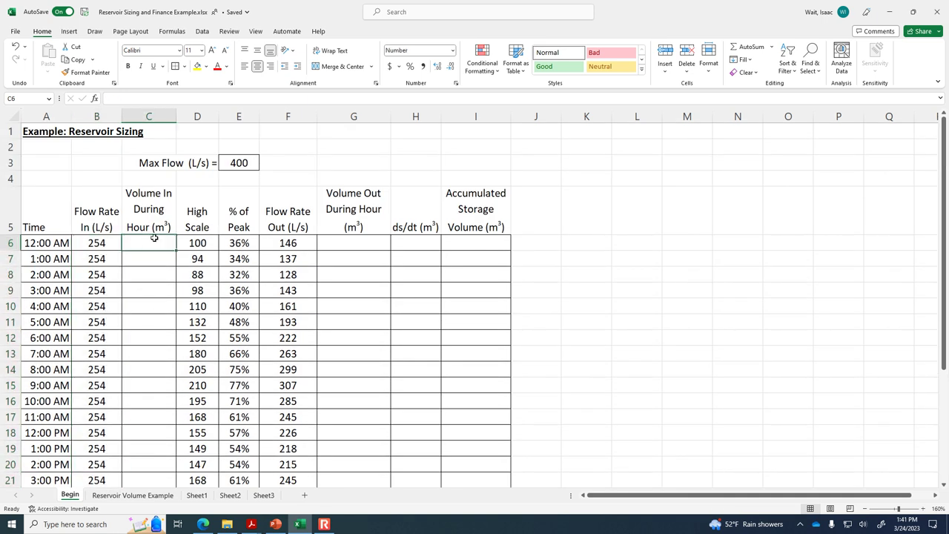
click(100, 238)
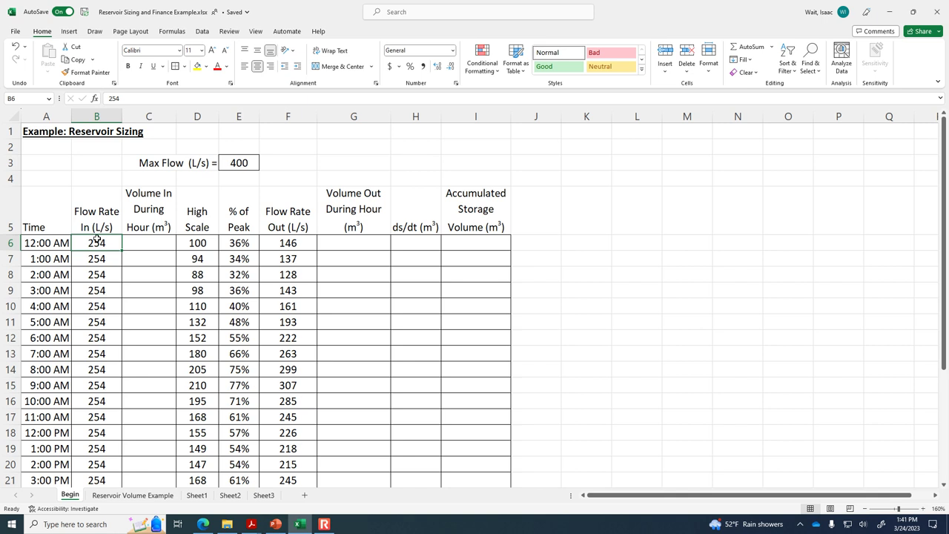
click(150, 239)
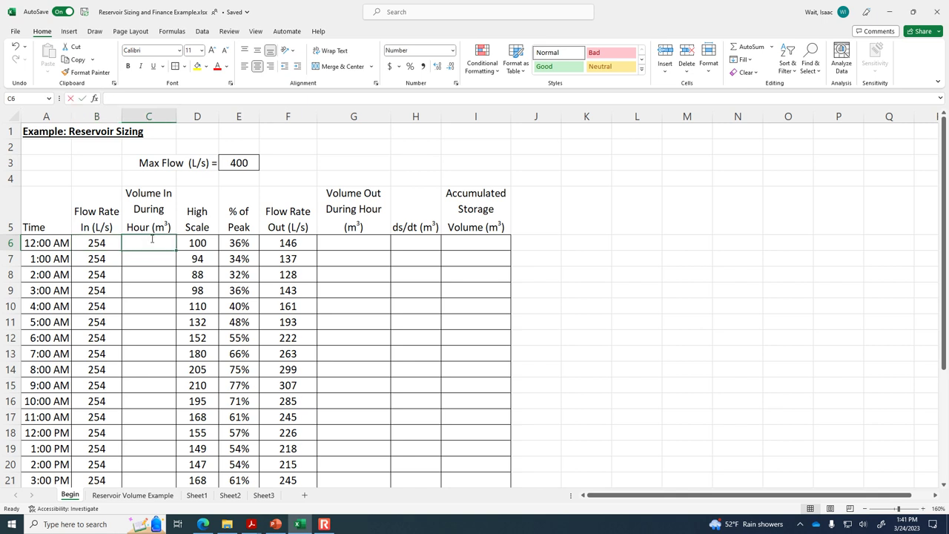
text(=)
key(Left)
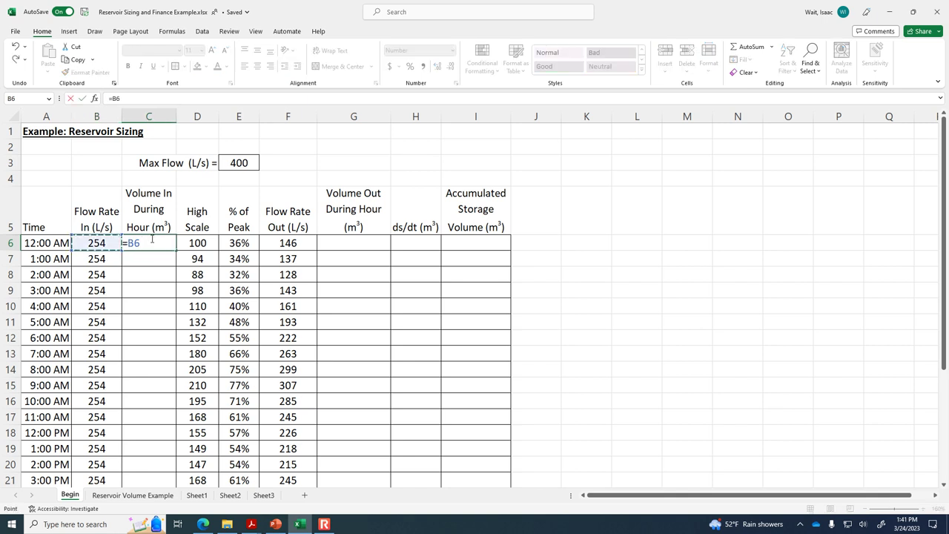
text(*3600)
key(ctrl+Return)
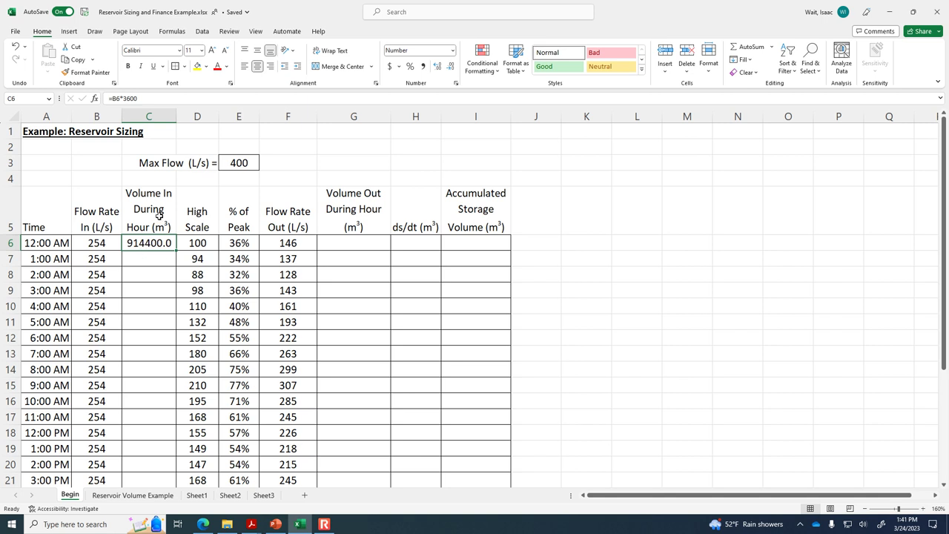
Extend the C6 formula to =B6*3600/1000 for cubic metres and fill it down the Volume In column through 11:00 PM
click(174, 96)
text(/)
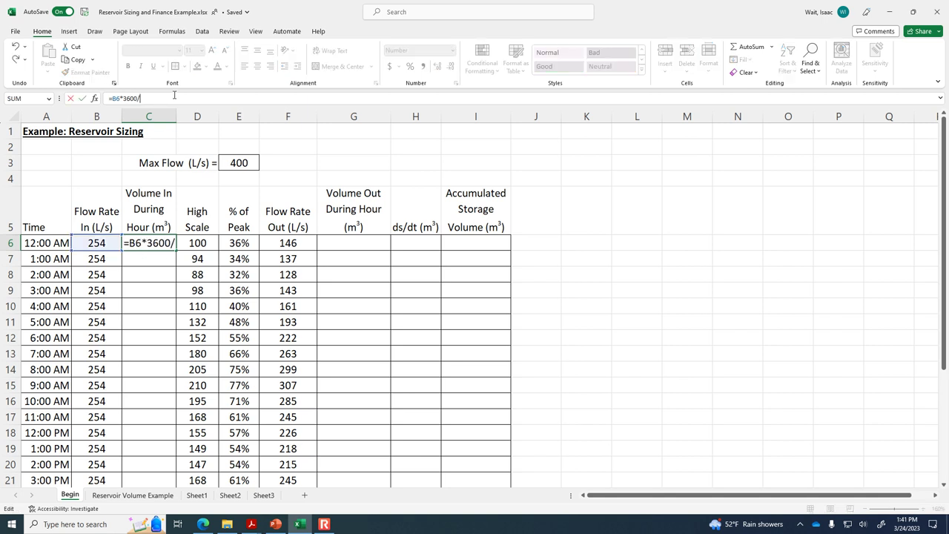
text(1000)
key(Return)
key(Up)
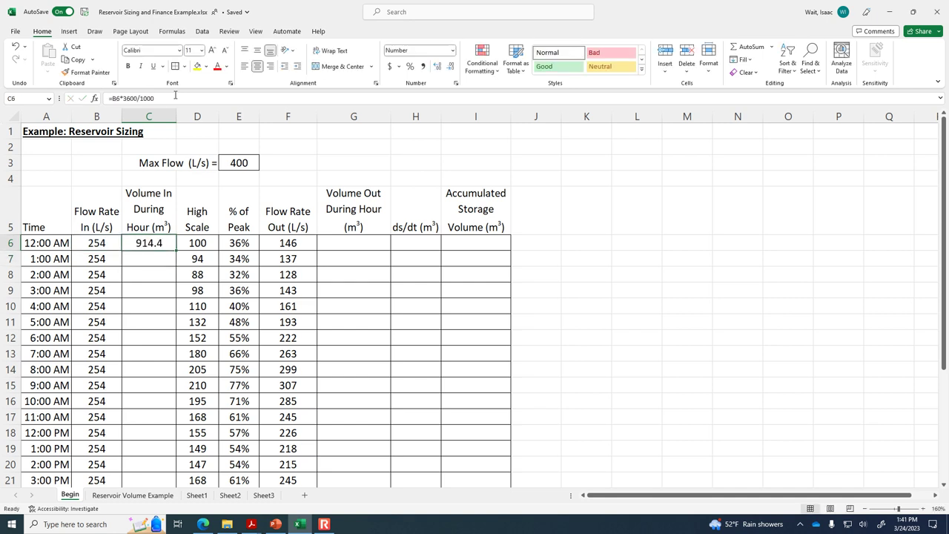
double_click(177, 251)
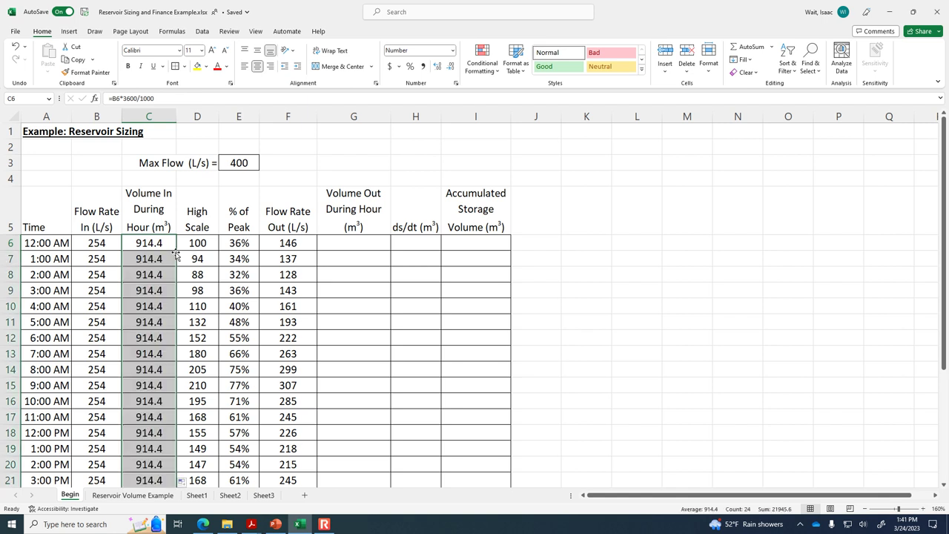
click(162, 241)
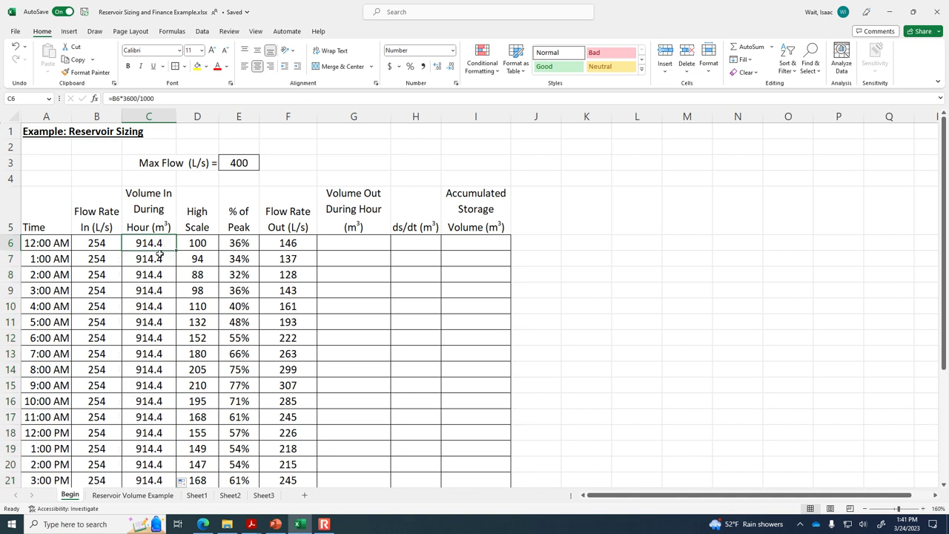
click(171, 258)
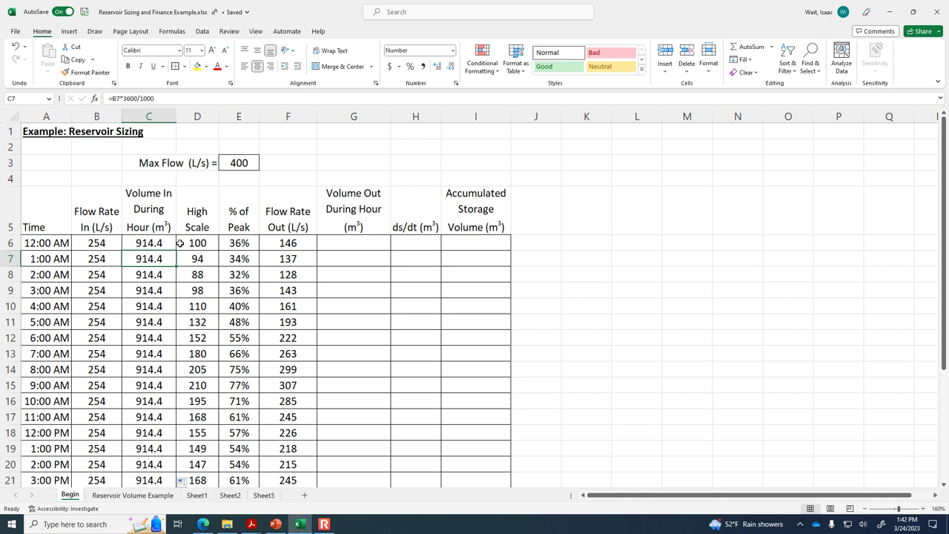
Enter the Volume Out During Hour formula =F6*3600/1000 in G6 for 12:00 AM
click(322, 239)
click(351, 201)
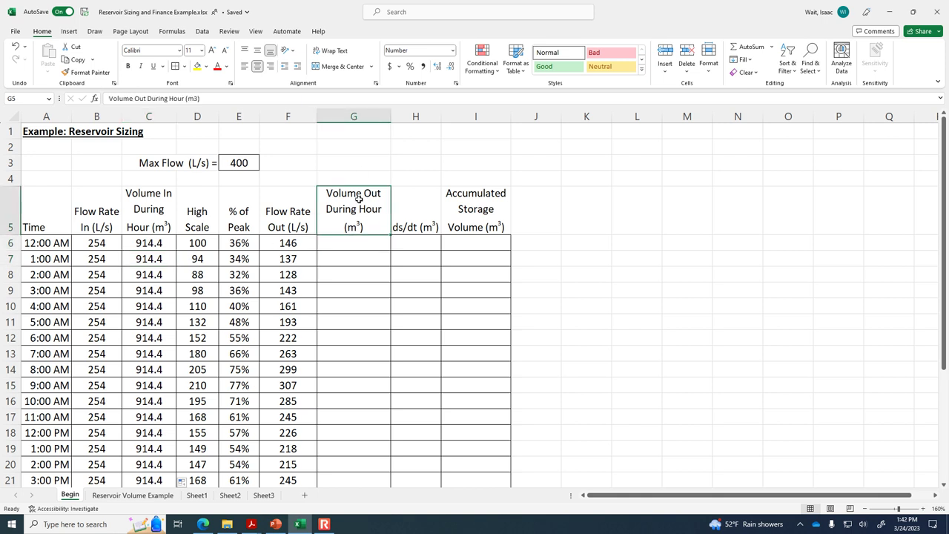
click(350, 241)
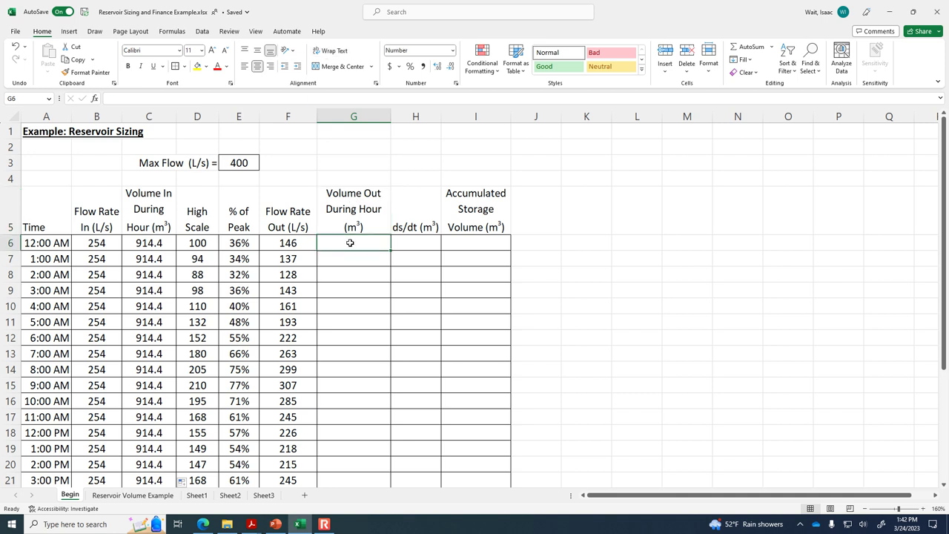
click(291, 242)
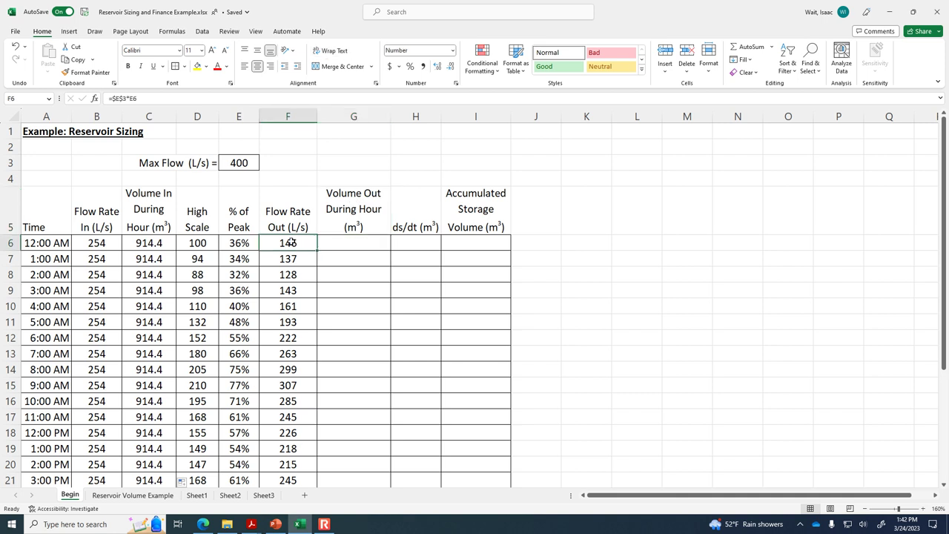
click(327, 243)
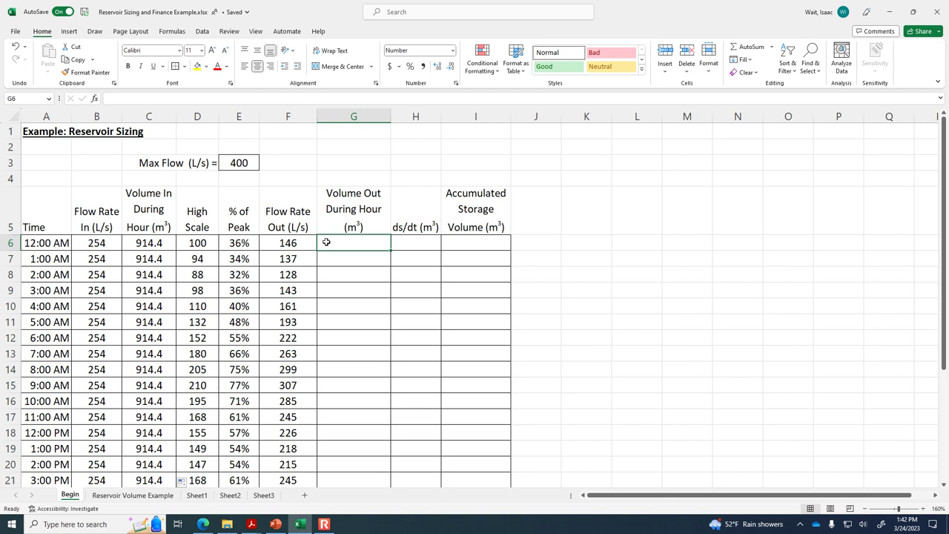
text(=)
key(Left)
text(*3600)
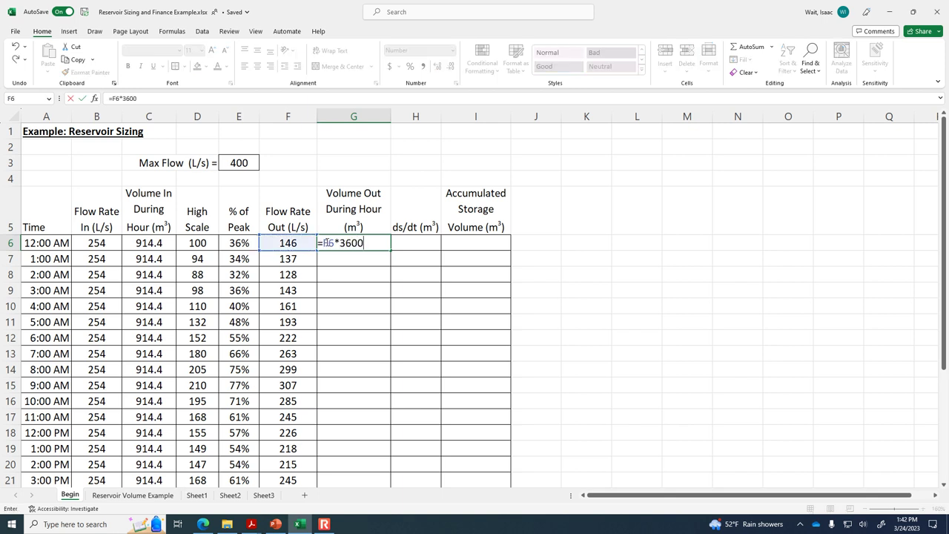
text(/1000)
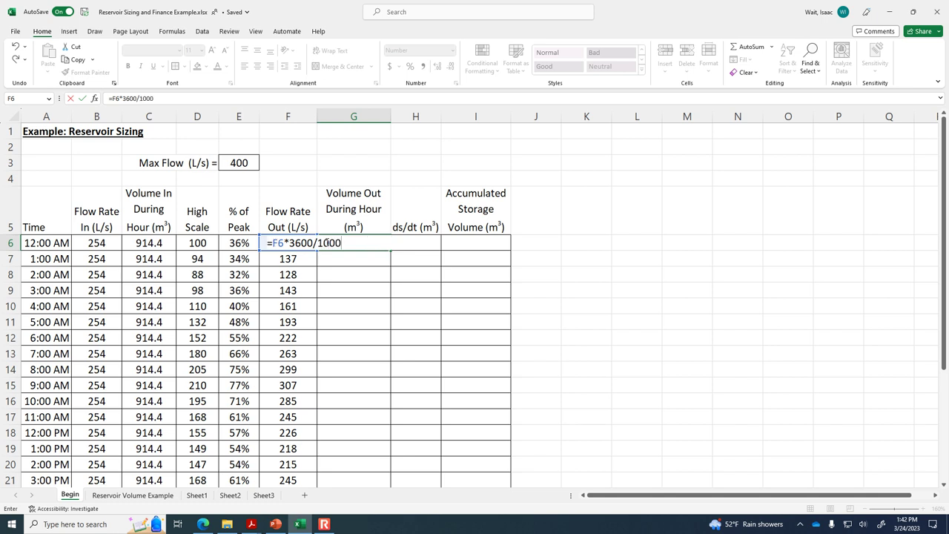
key(Return)
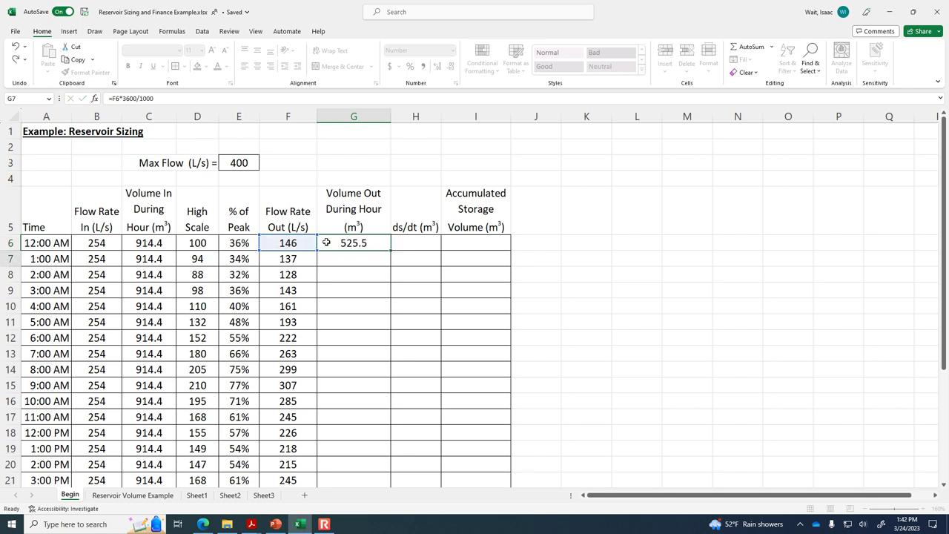
Check G6 against the 12:00 AM outflow rate and inflow volume, and fill its formula down the Volume Out column through 11:00 PM
click(326, 243)
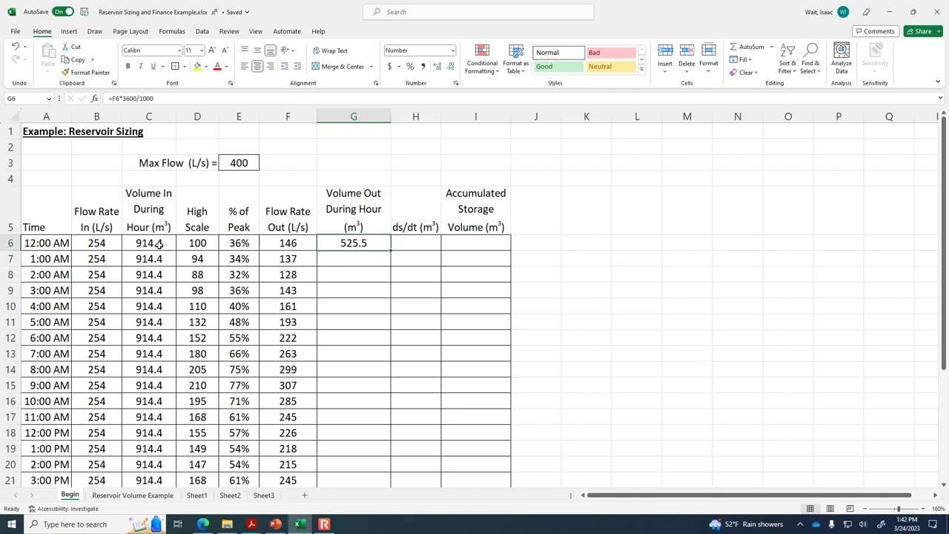
click(290, 239)
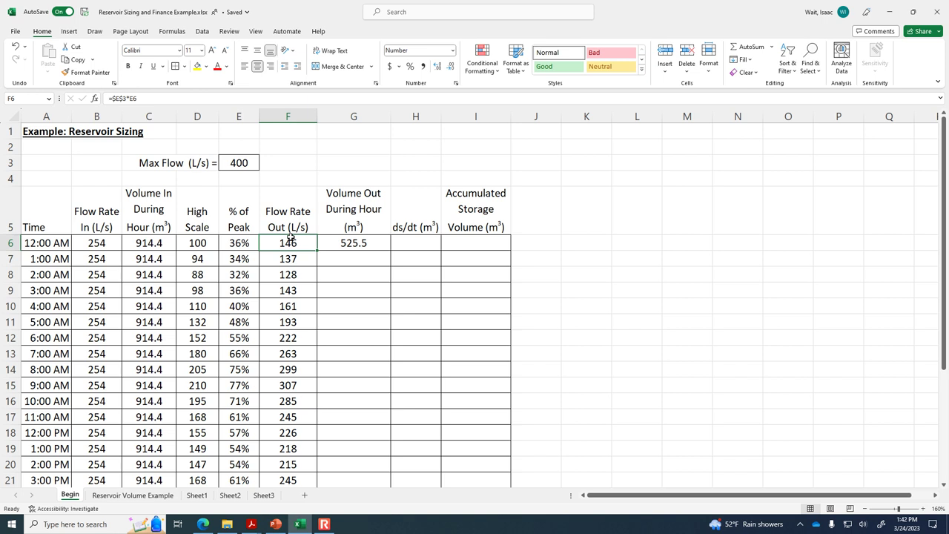
click(342, 246)
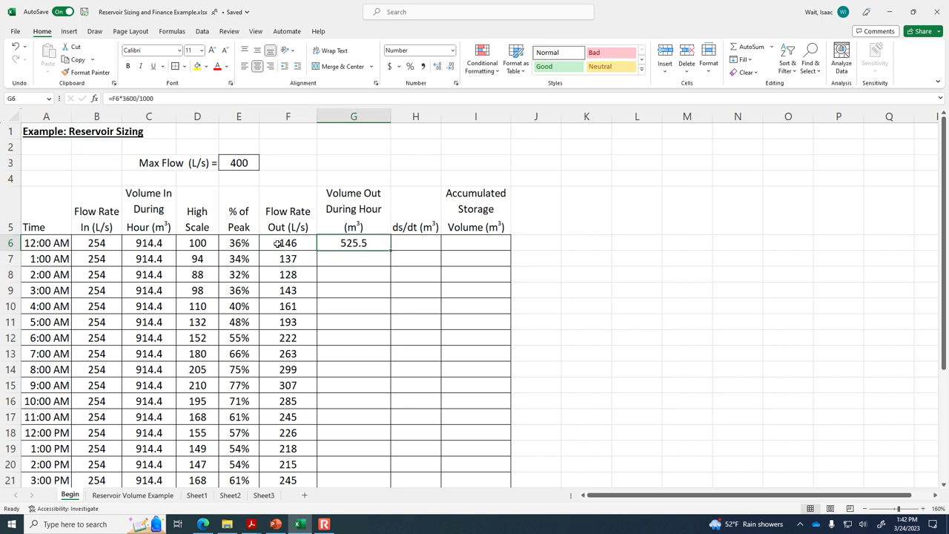
click(159, 244)
click(334, 245)
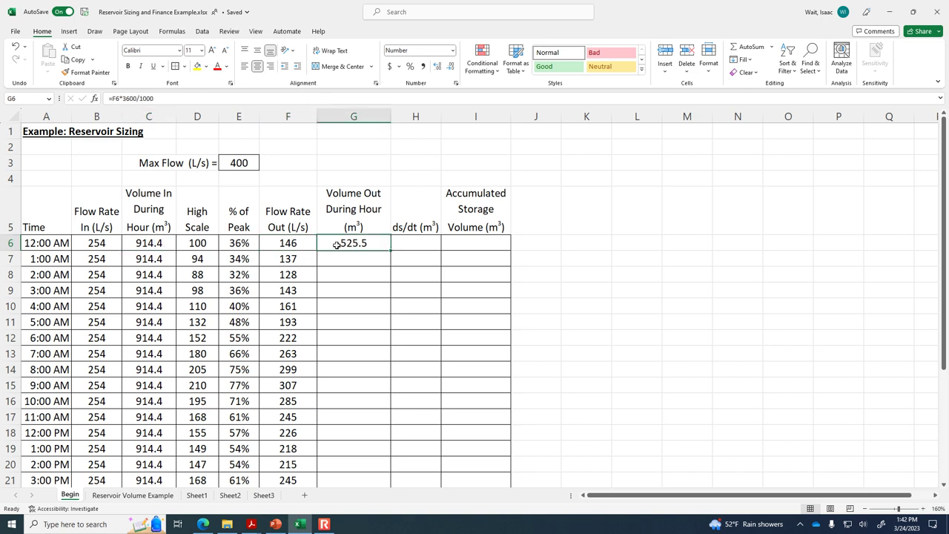
double_click(391, 252)
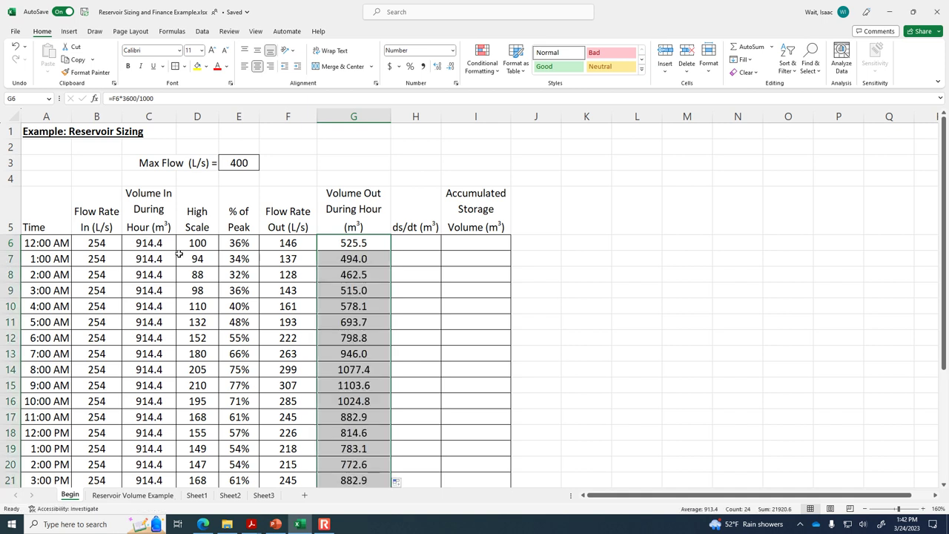
Compare the 12:00 AM inflow and outflow volumes, and the Flow Rate In with Flow Rate Out for each hour from 8:00 PM through 11:00 PM
click(334, 241)
click(156, 242)
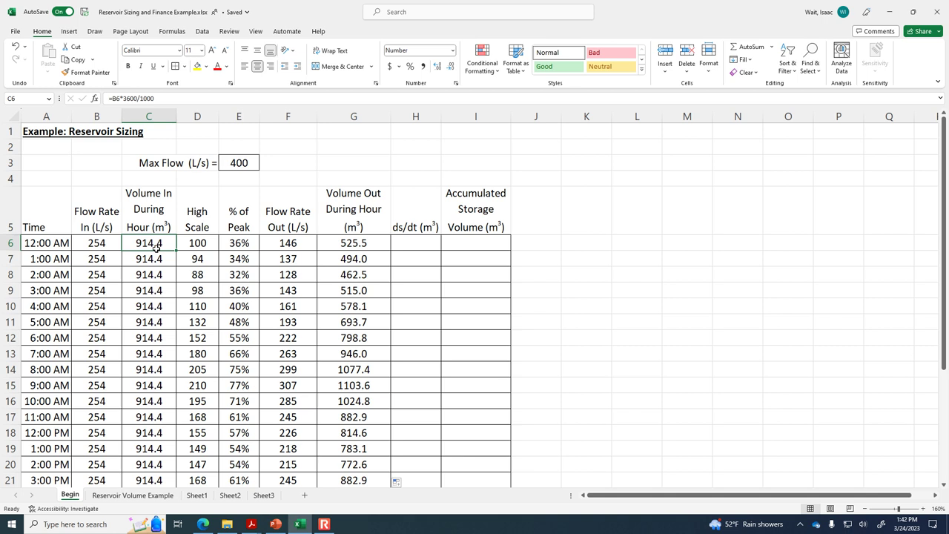
scroll(156, 248, down, 4)
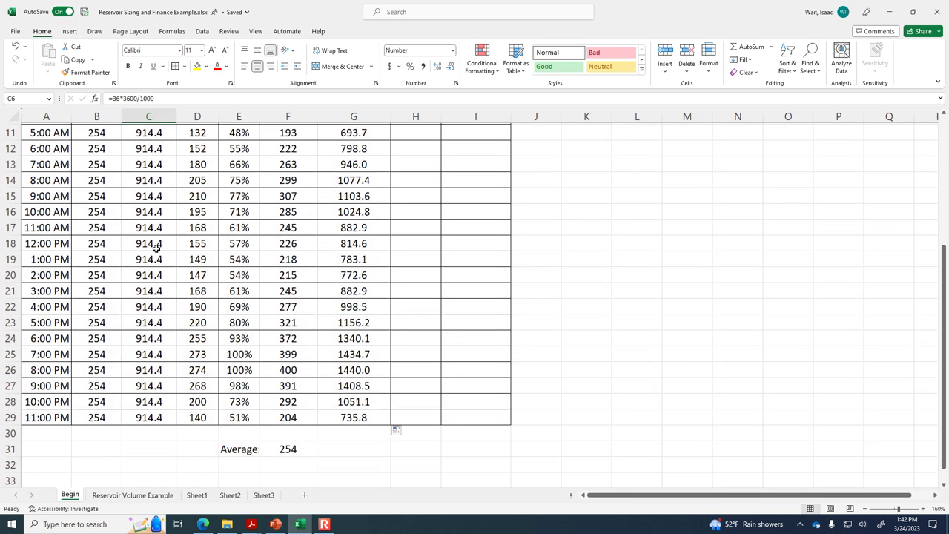
click(80, 354)
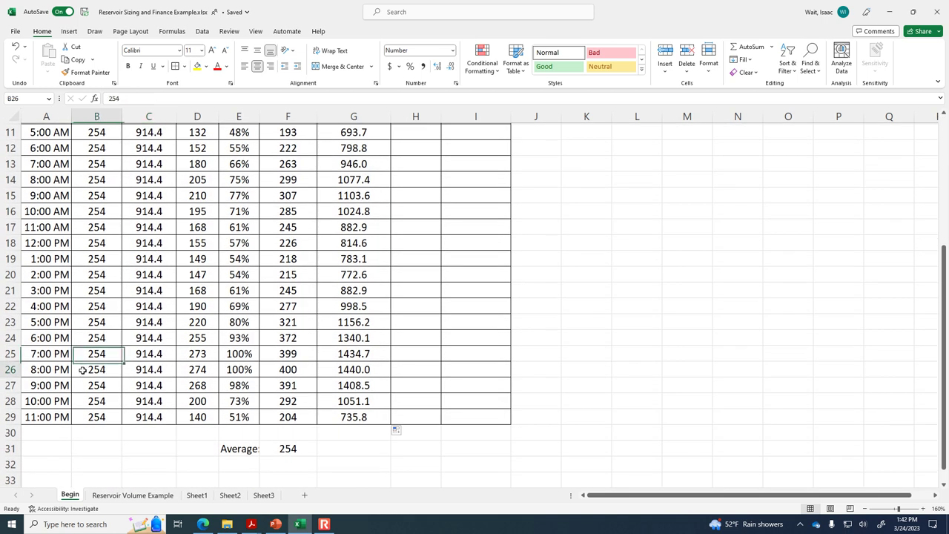
click(285, 367)
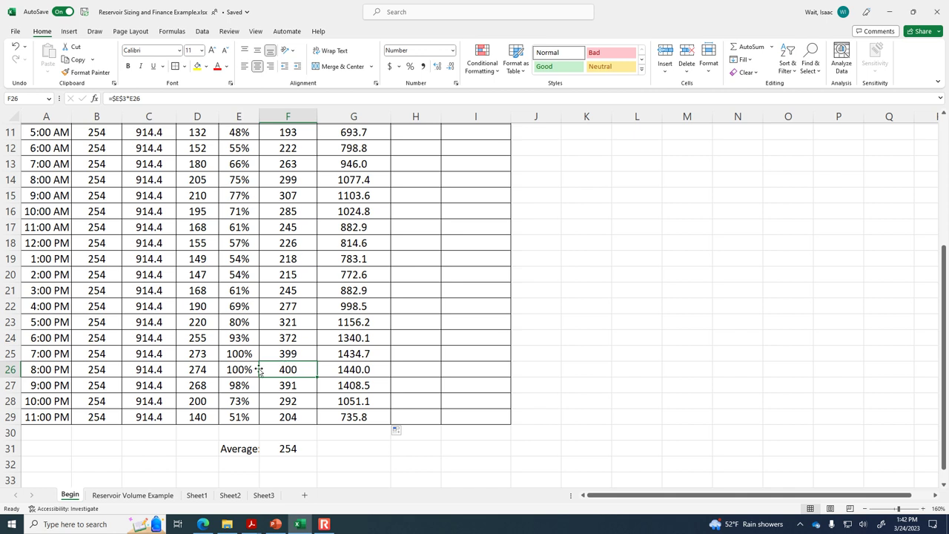
click(103, 371)
click(273, 367)
click(105, 370)
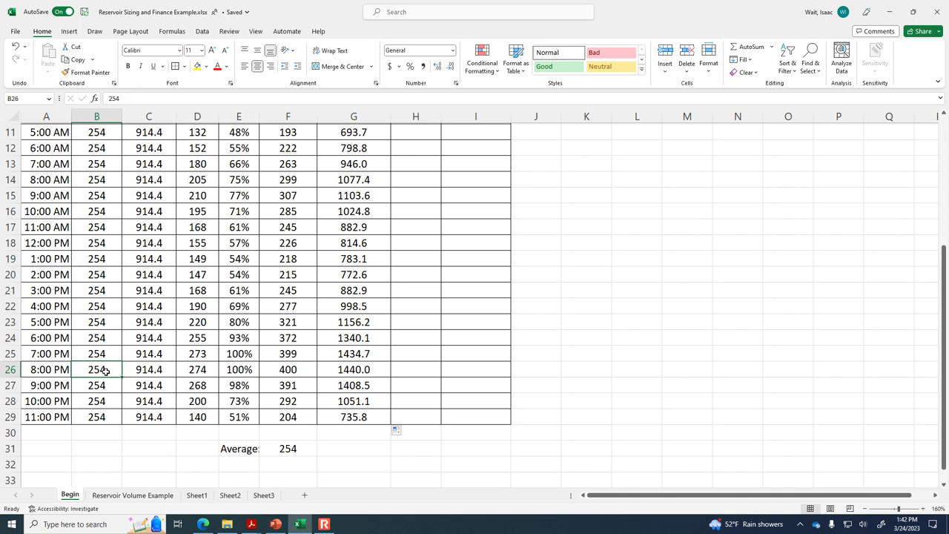
click(289, 367)
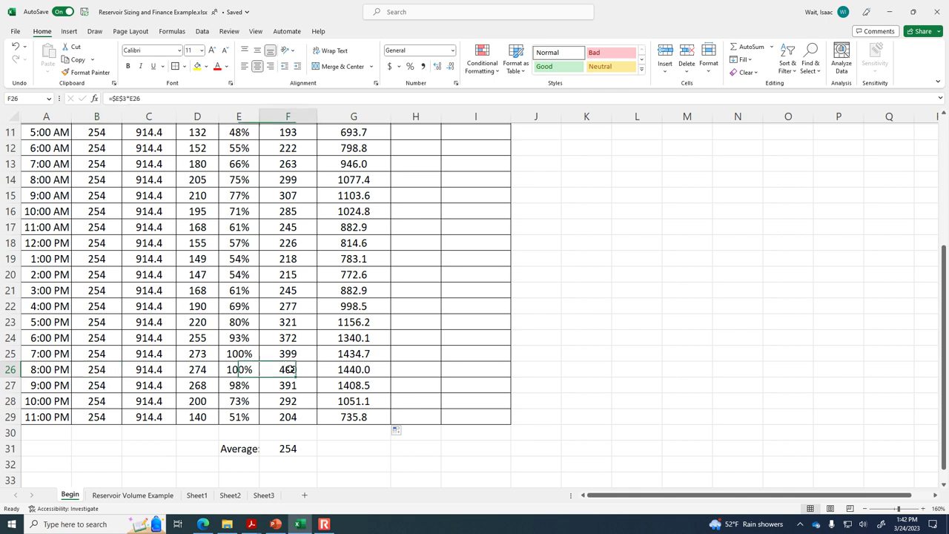
click(107, 386)
click(281, 385)
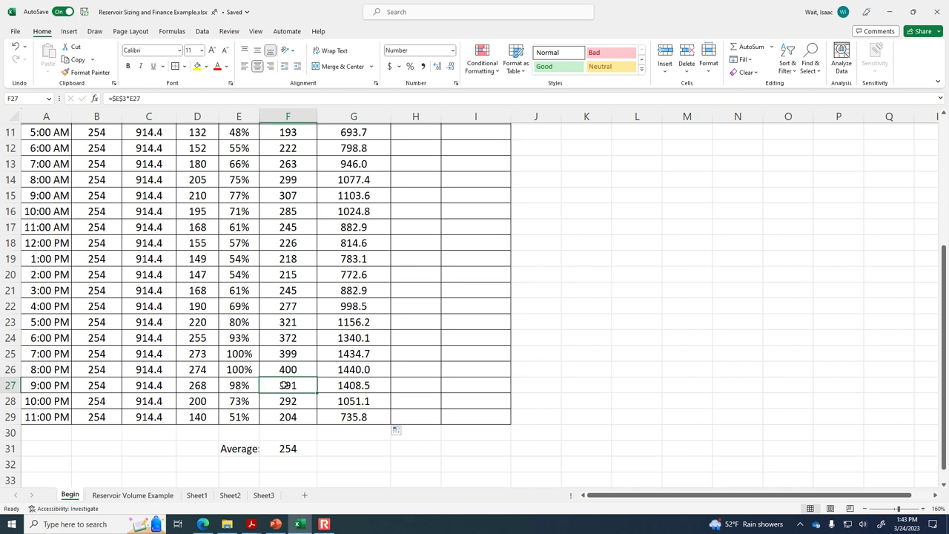
click(110, 386)
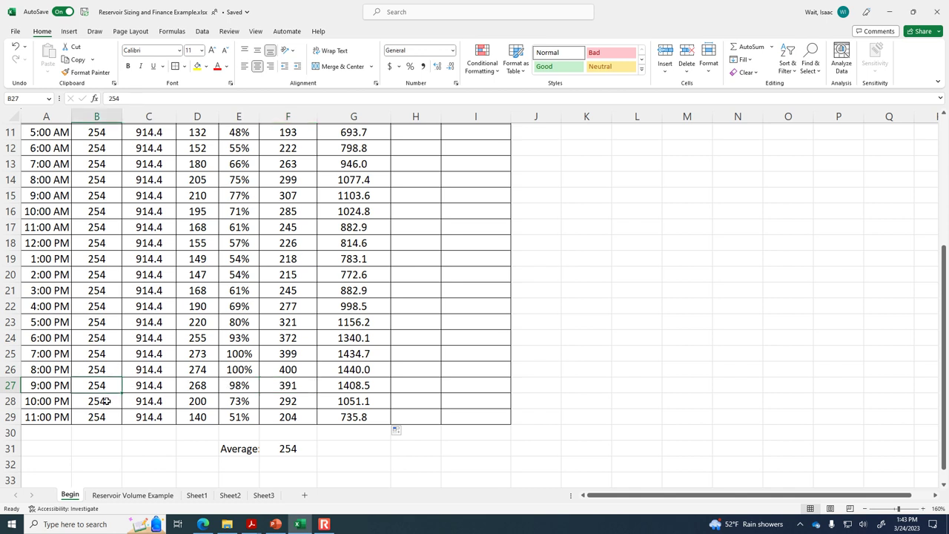
click(106, 401)
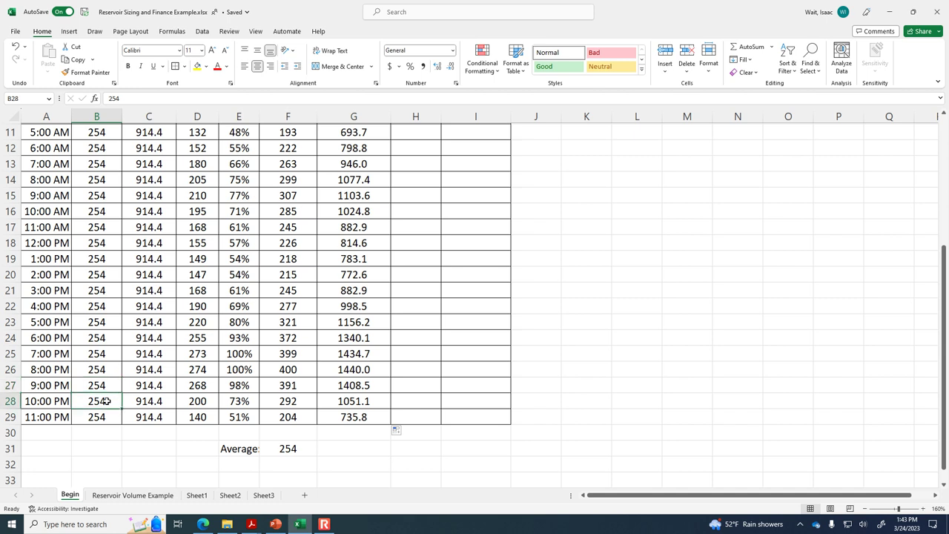
click(279, 401)
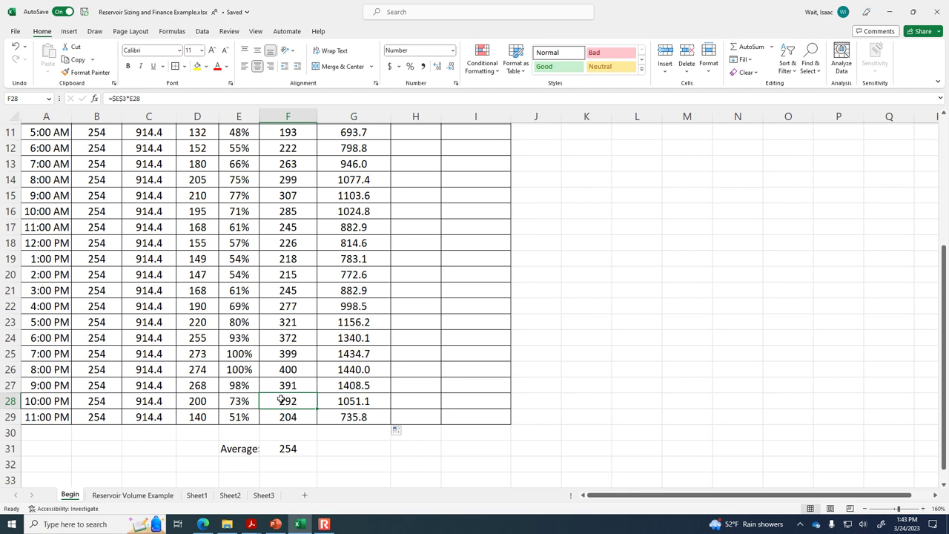
click(113, 402)
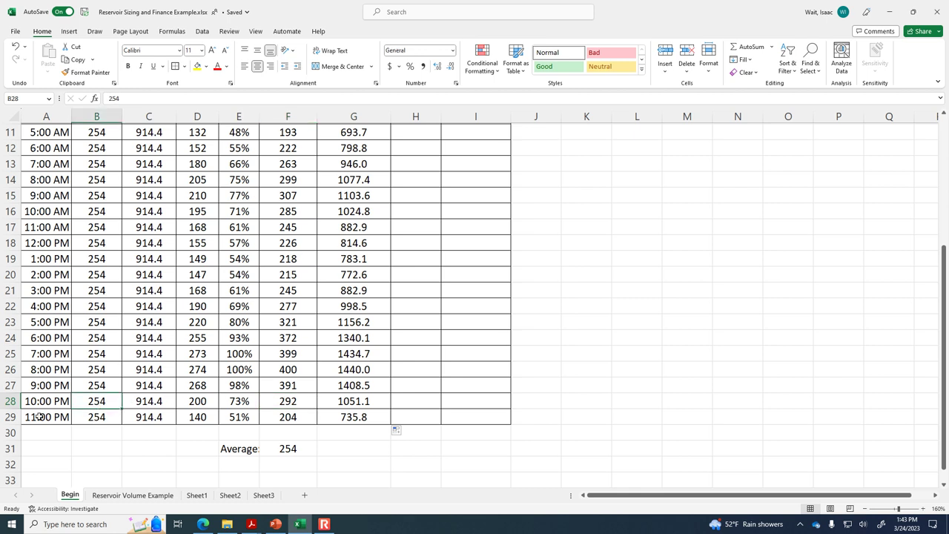
click(95, 419)
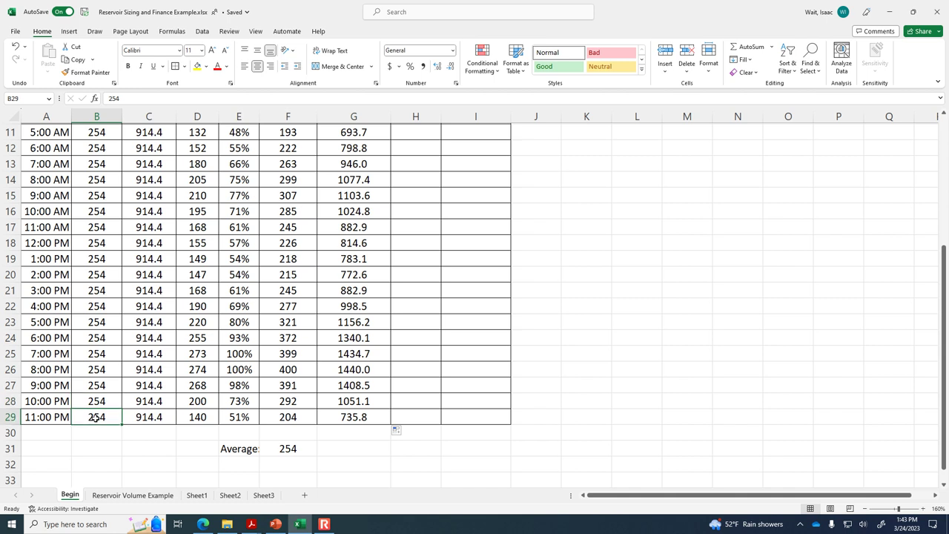
click(278, 416)
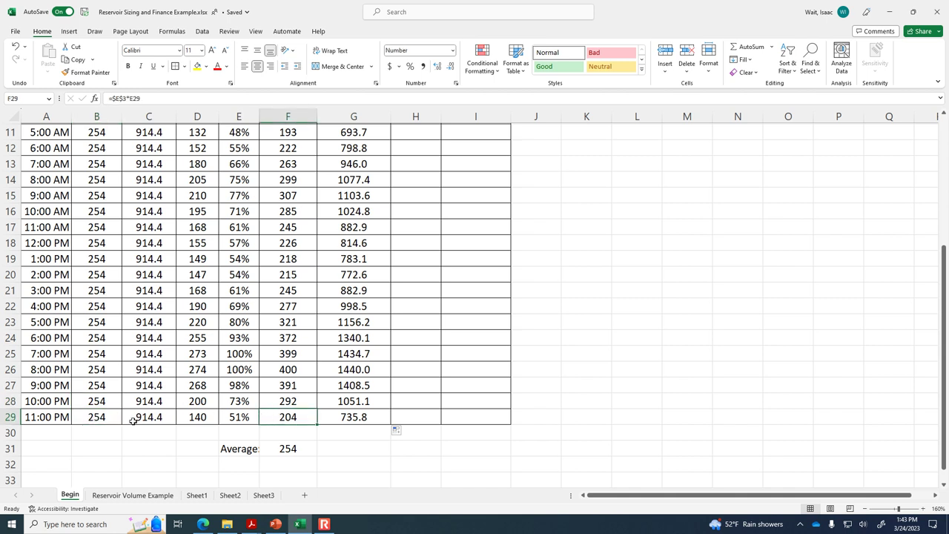
Insert a blank row above the 12:00 AM row and reduce its height
scroll(123, 420, up, 4)
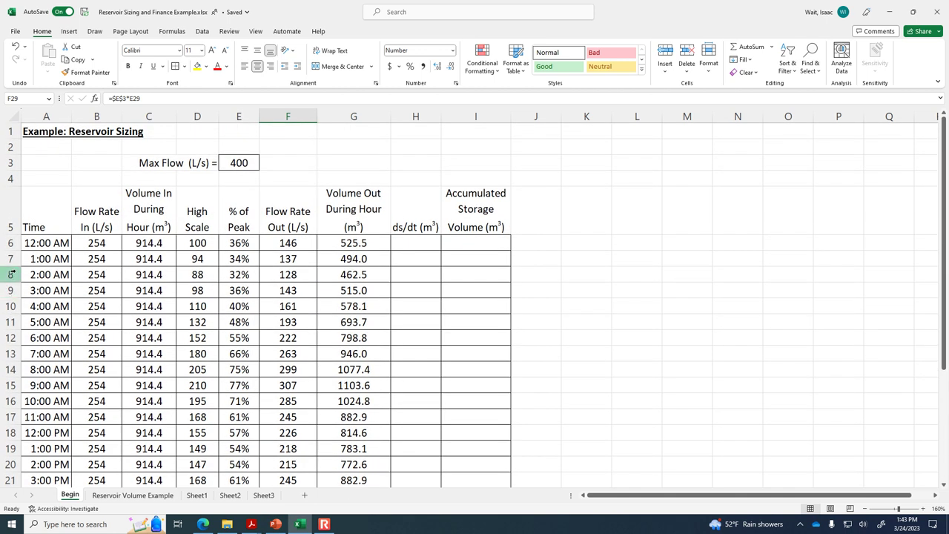
click(11, 242)
right_click(11, 242)
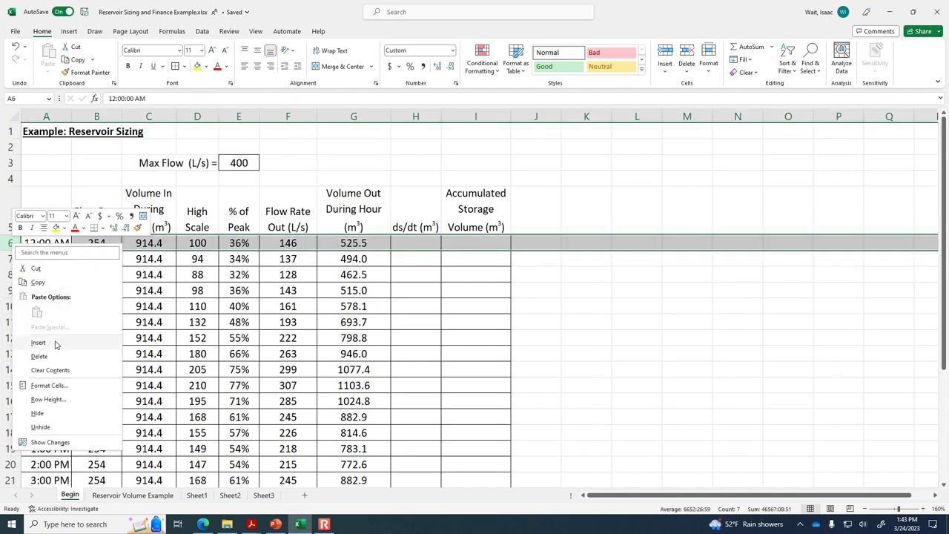
key(Escape)
click(83, 247)
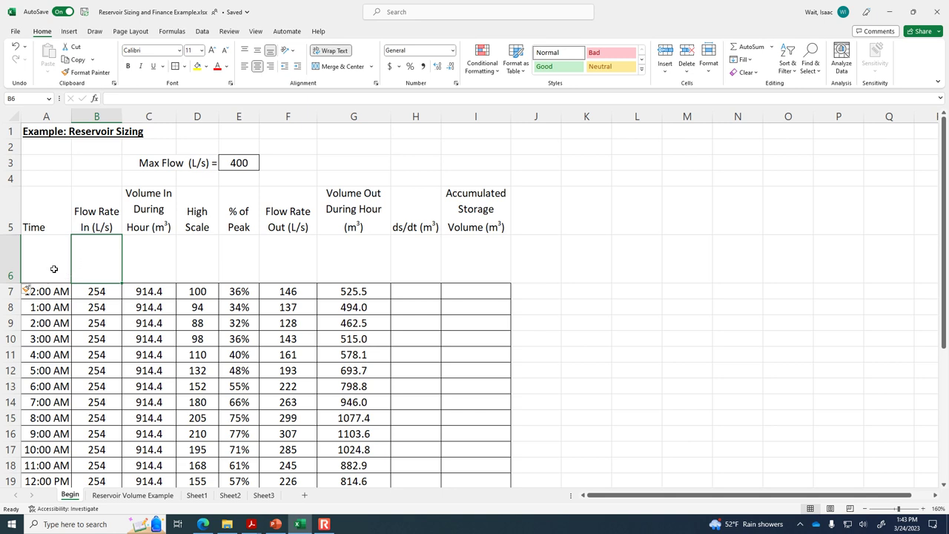
drag(10, 282, 20, 259)
Copy the 11:00 PM entries in A30:I30 into the blank row above 12:00 AM and reduce that row's height slightly more
scroll(148, 356, down, 3)
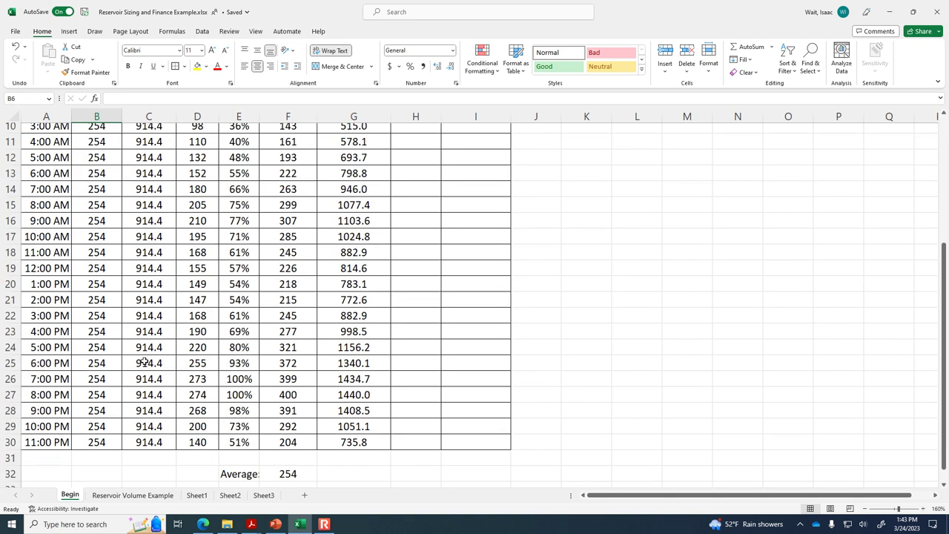
drag(51, 440, 448, 438)
key(ctrl+c)
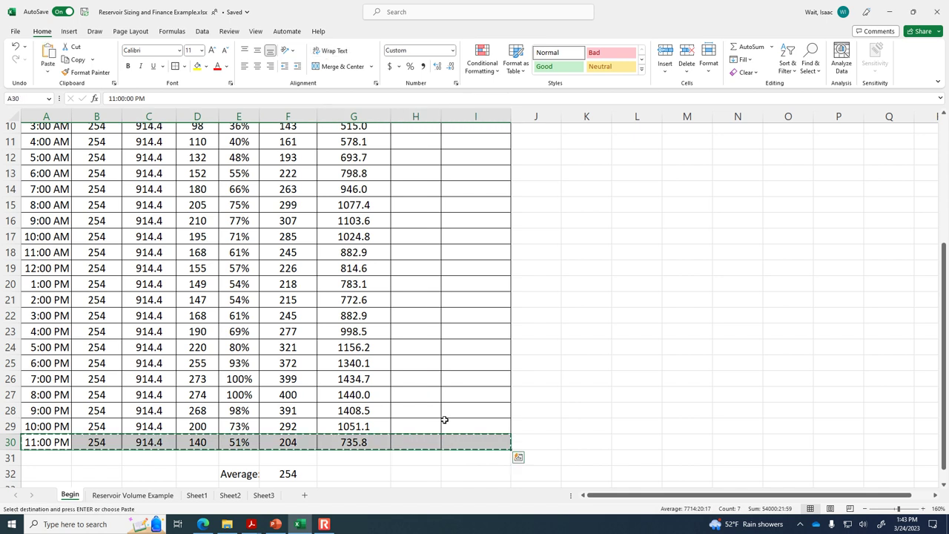
scroll(445, 420, up, 3)
click(34, 241)
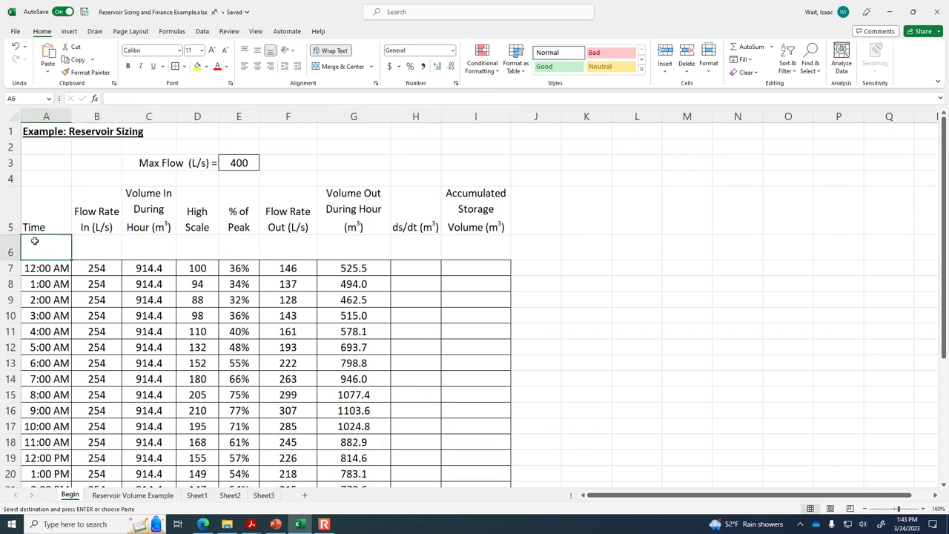
key(Return)
click(606, 281)
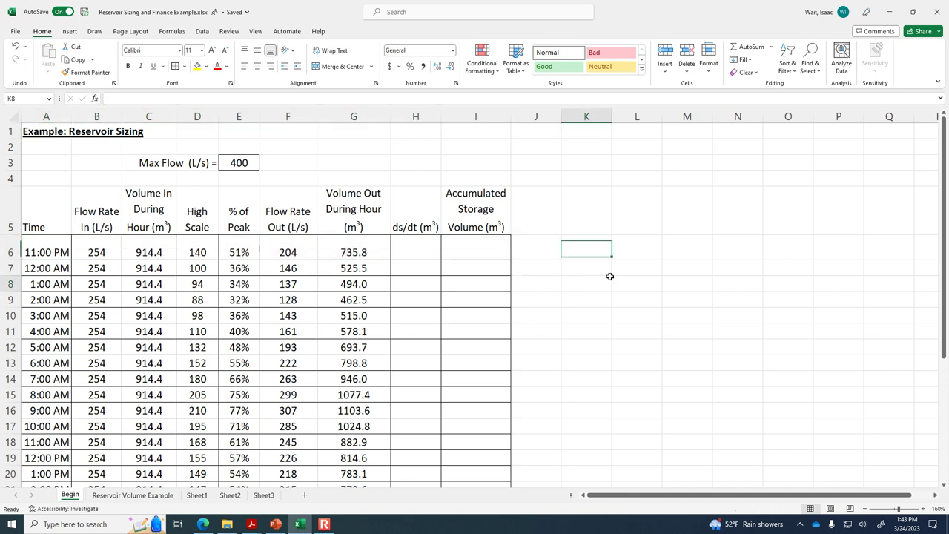
drag(16, 260, 16, 254)
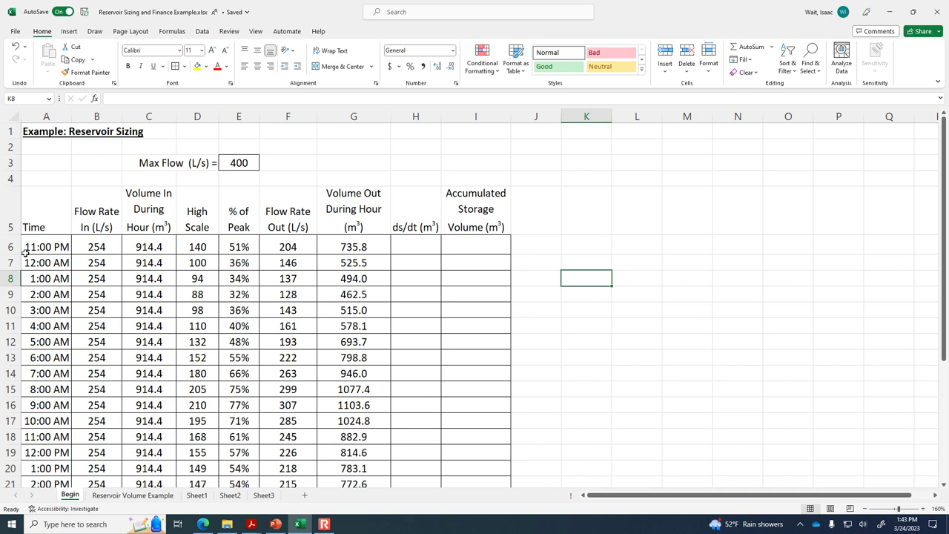
Enter the ds/dt formula =C6-G6 in H6 for the 11:00 PM row
click(415, 247)
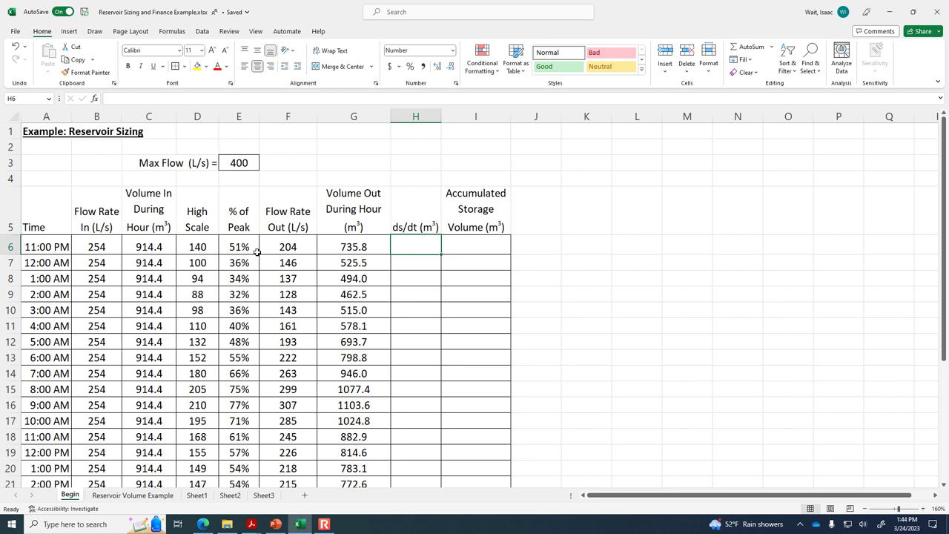
click(77, 250)
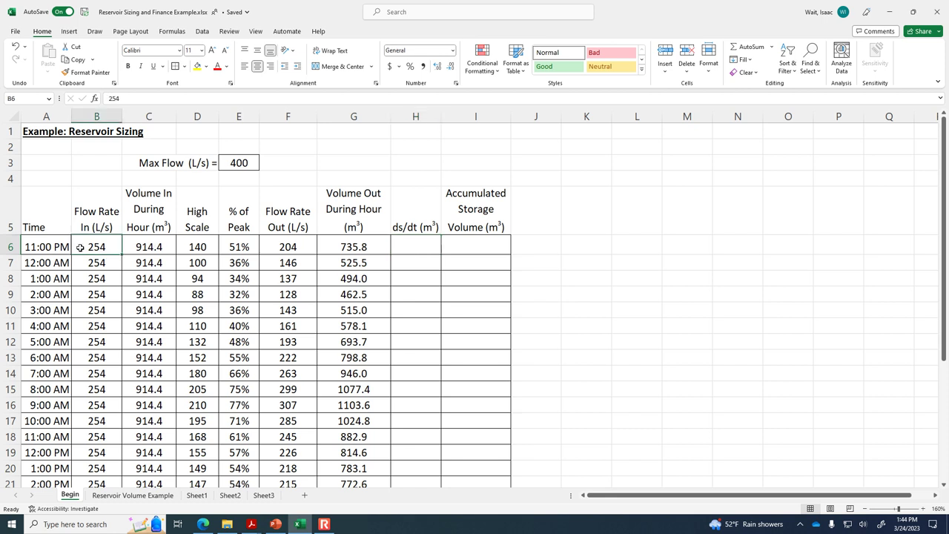
click(293, 244)
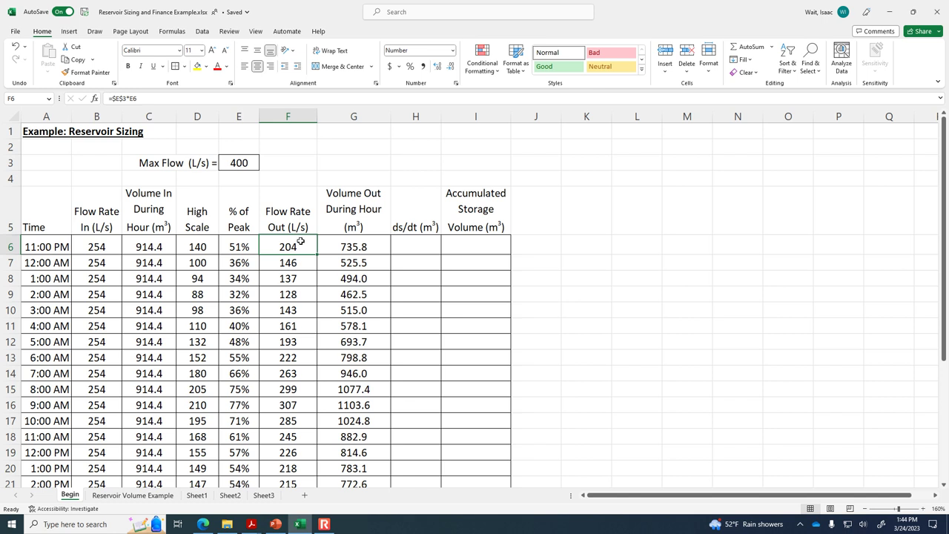
click(410, 243)
click(411, 226)
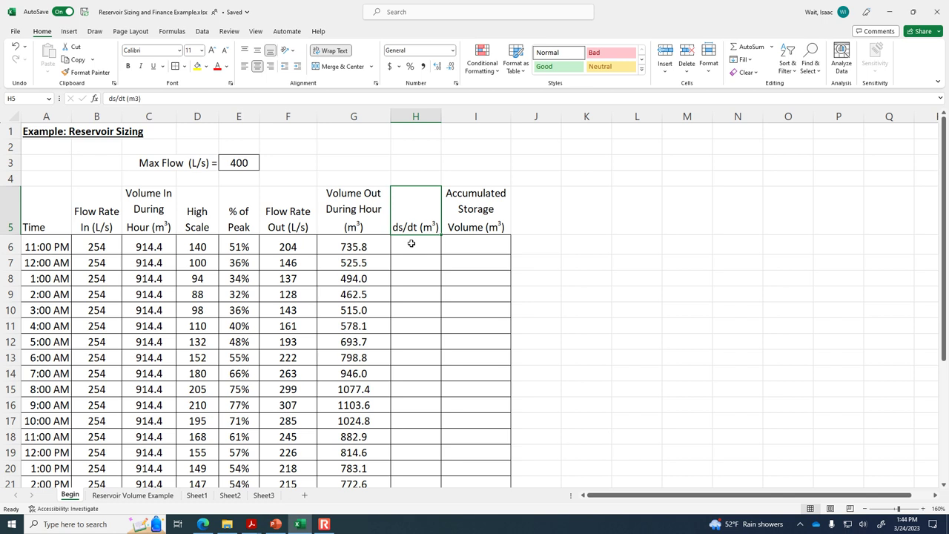
click(411, 243)
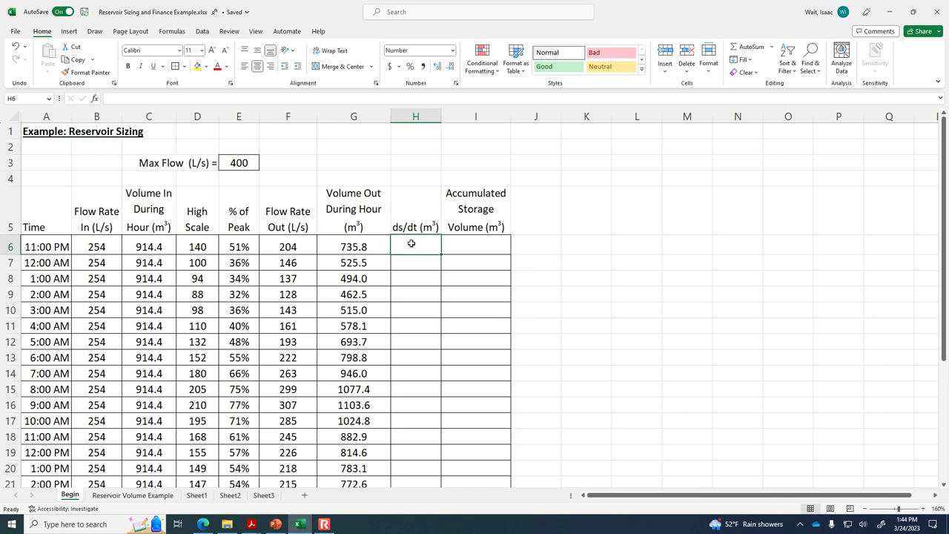
text(=)
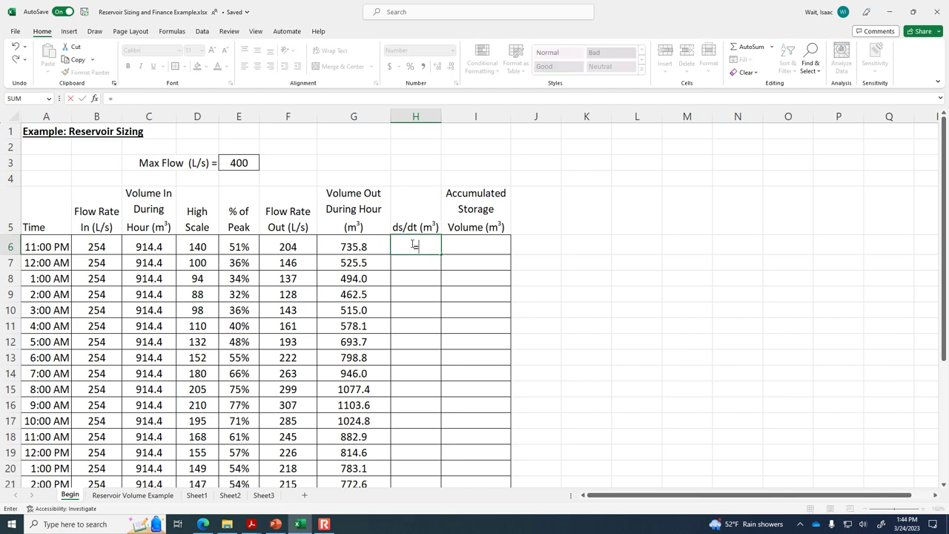
click(145, 247)
text(-)
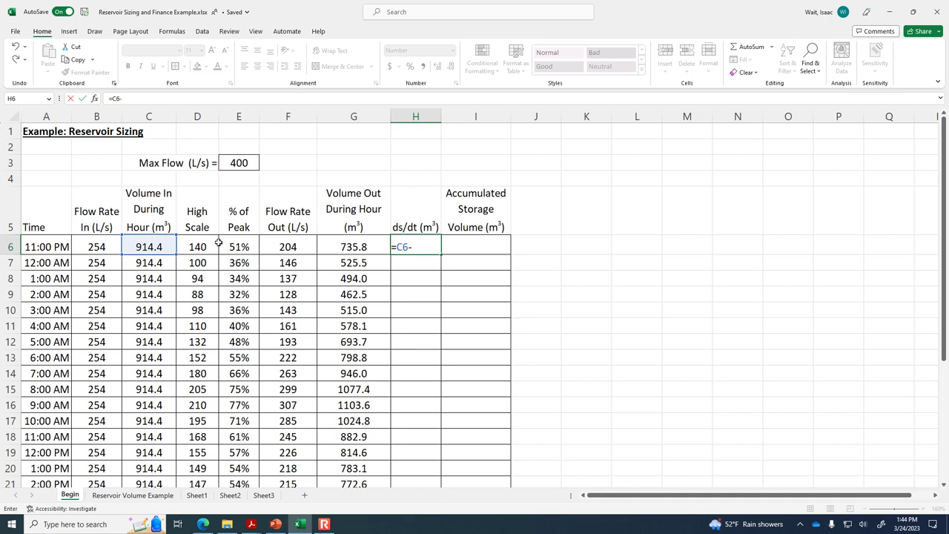
click(347, 246)
key(Return)
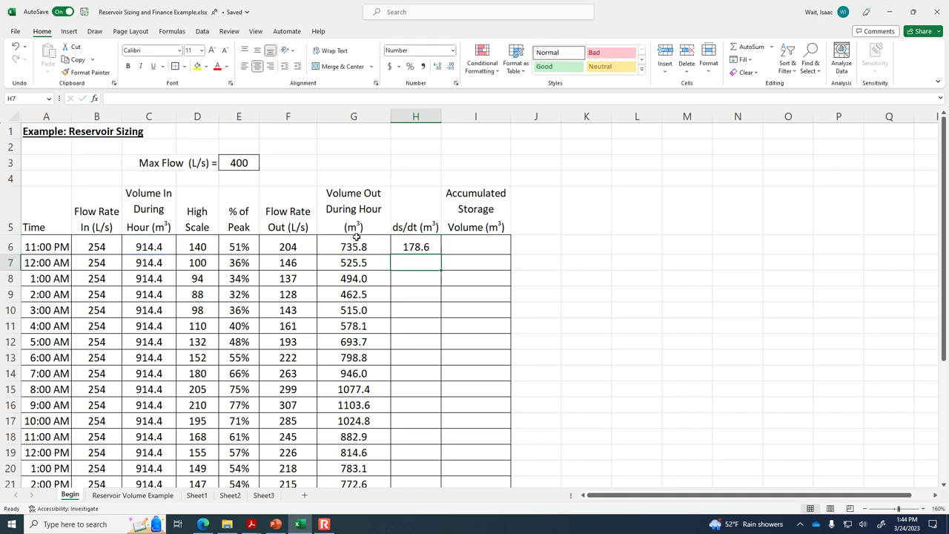
Add the left-aligned note "This is the net accumulation that occurs during the hour in question" in H4 above the ds/dt heading
click(414, 246)
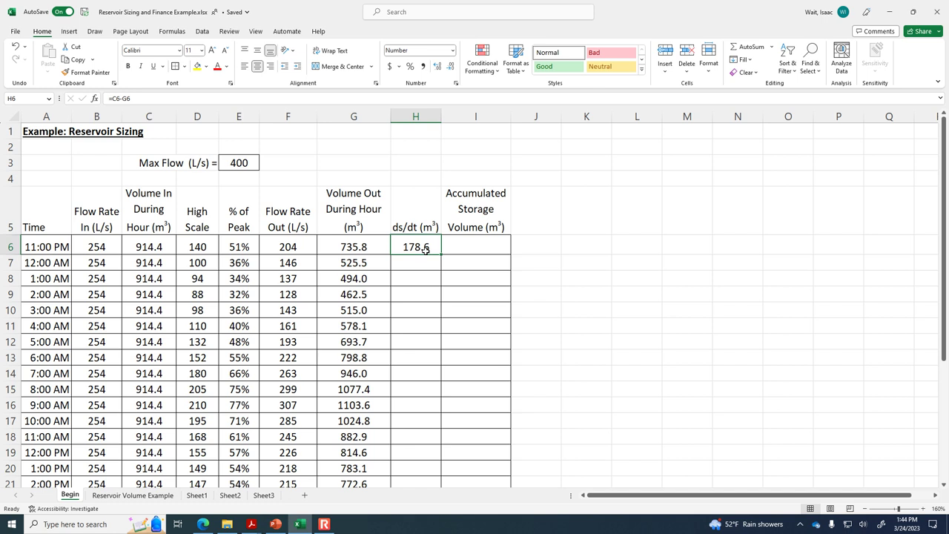
click(428, 205)
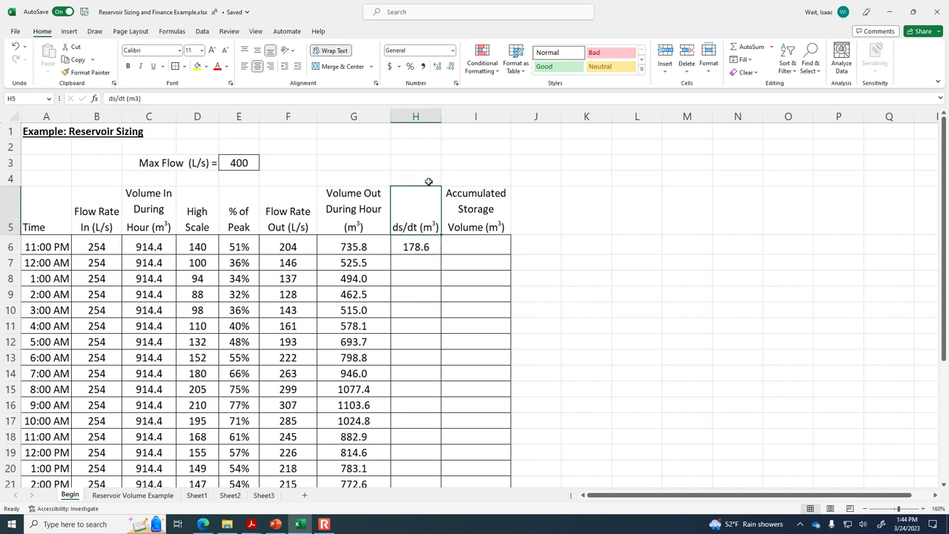
click(425, 177)
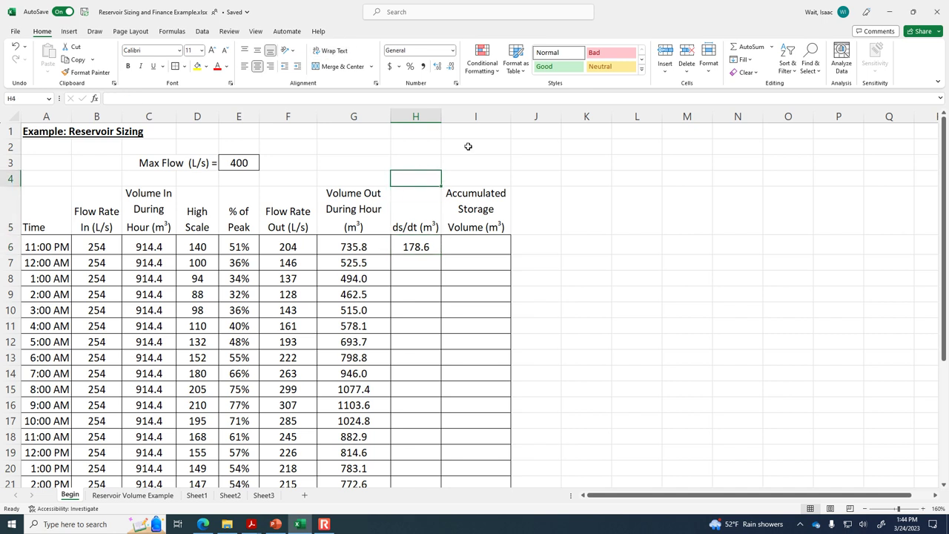
text(This is the net accumulation that occurs during the hour in question)
key(Return)
key(Up)
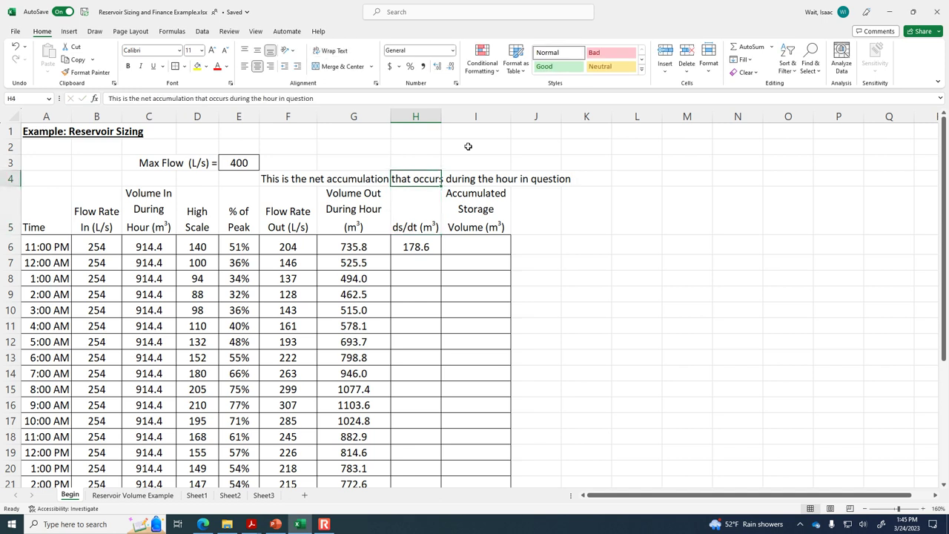
click(245, 66)
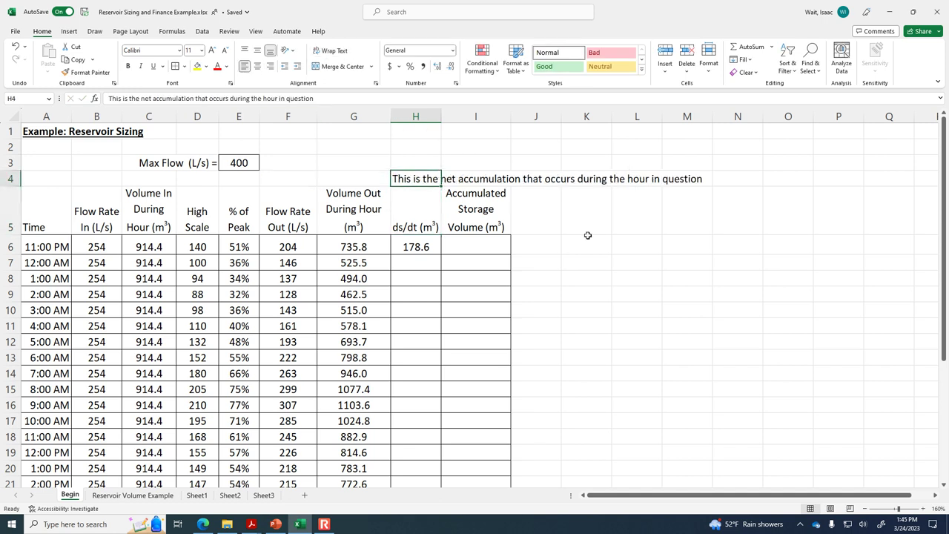
click(643, 258)
click(396, 179)
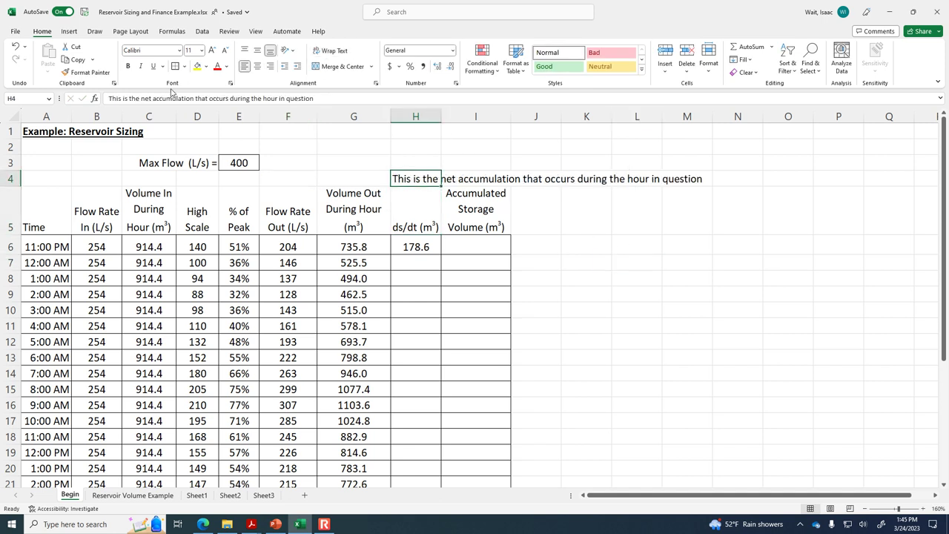
click(107, 99)
click(69, 31)
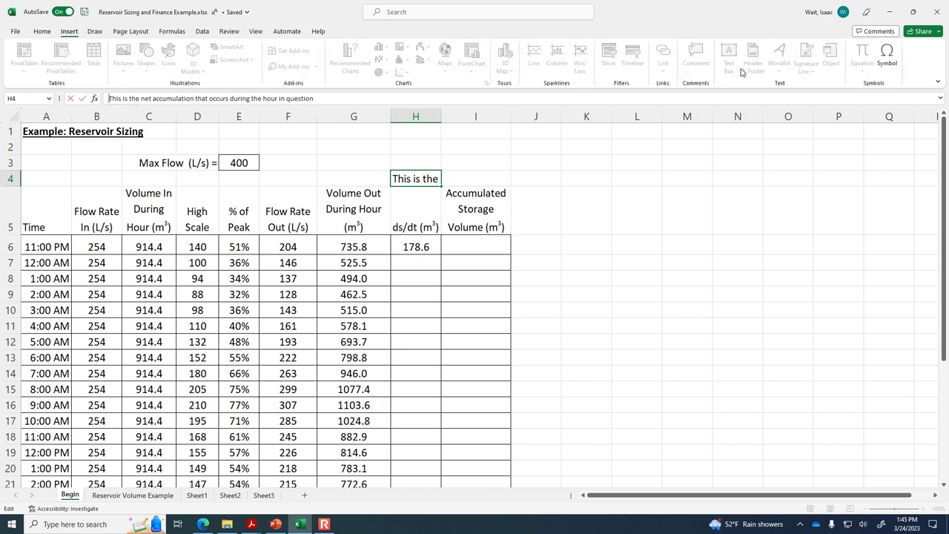
click(886, 56)
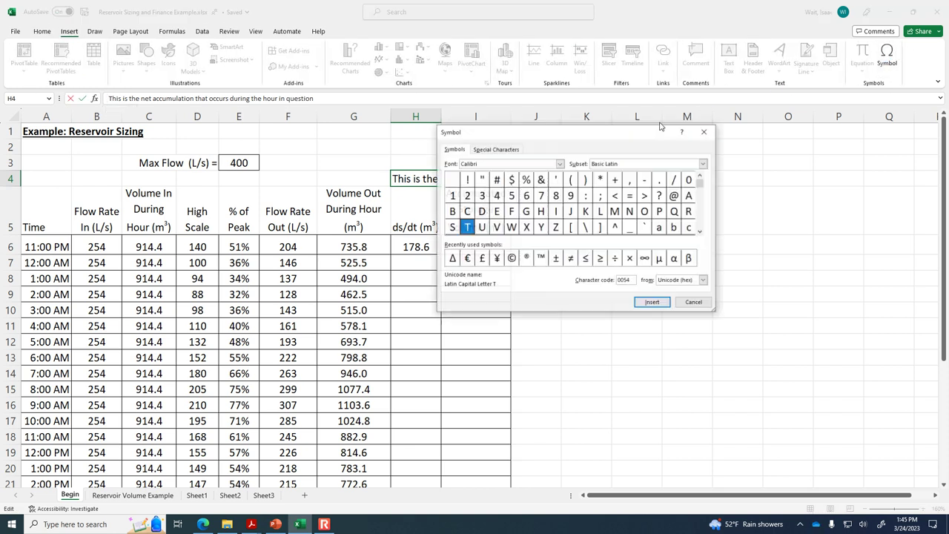
click(704, 164)
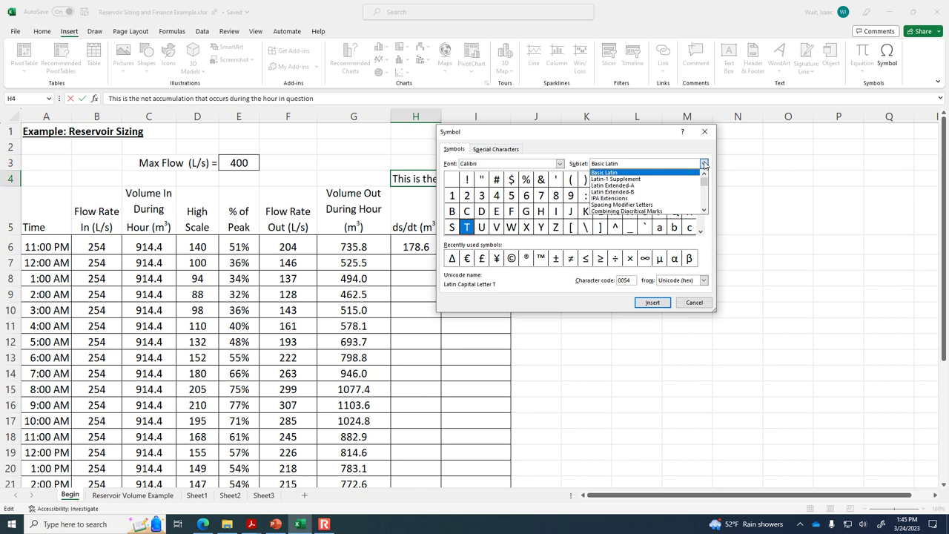
click(705, 195)
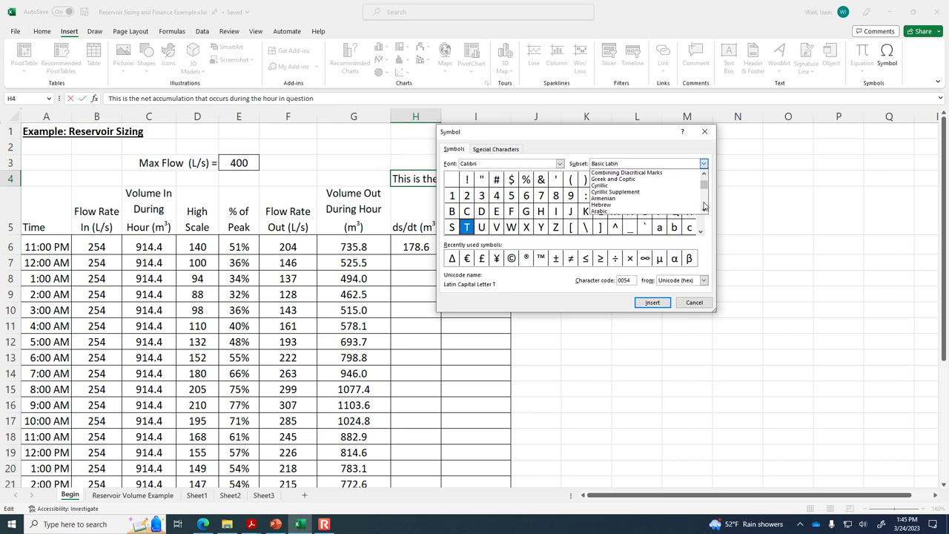
scroll(704, 205, down, 3)
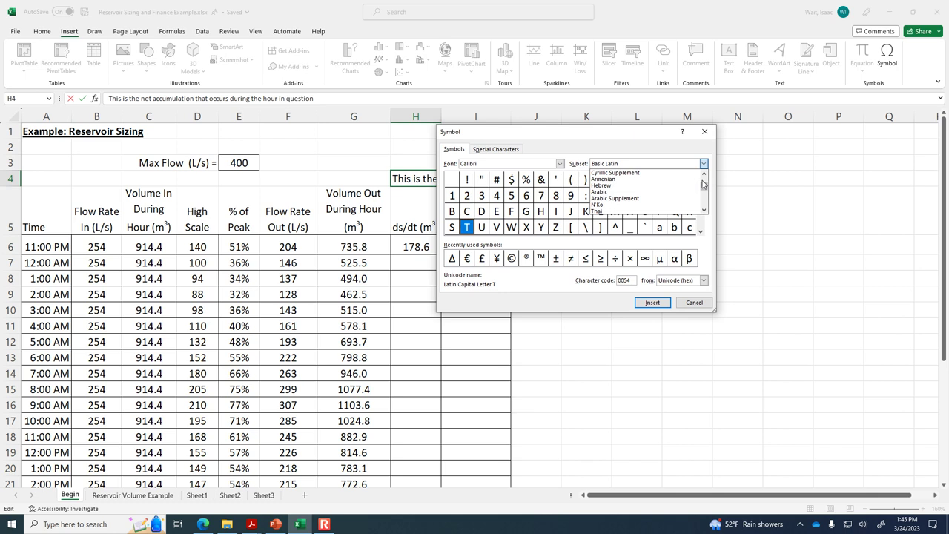
drag(703, 183, 702, 181)
click(704, 211)
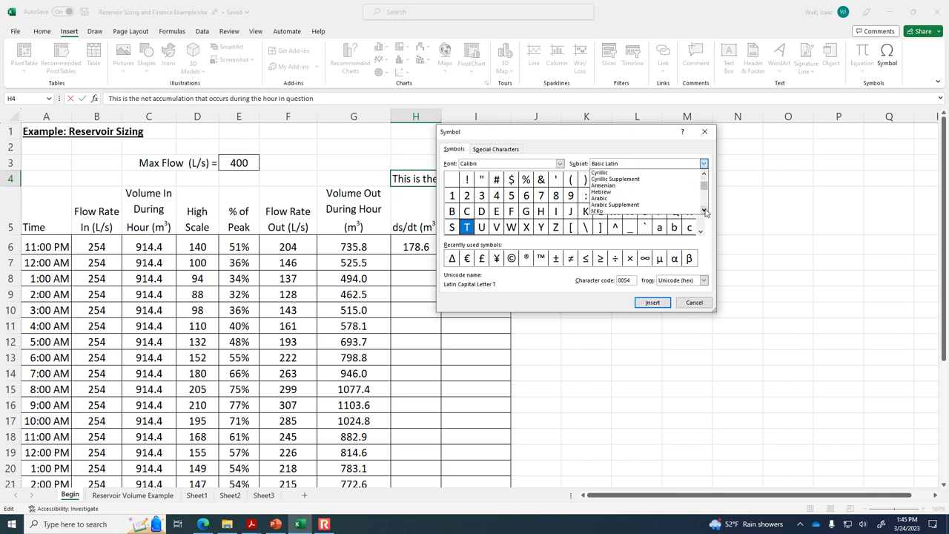
click(692, 300)
click(692, 300)
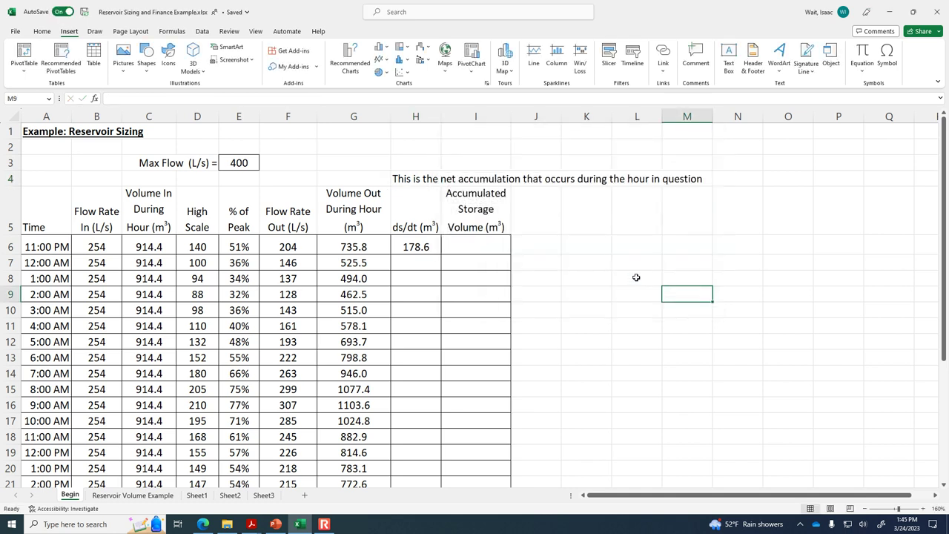
Extend the 11:00 PM ds/dt formula from H6 to the 12:00 AM row in H7
click(430, 262)
click(428, 246)
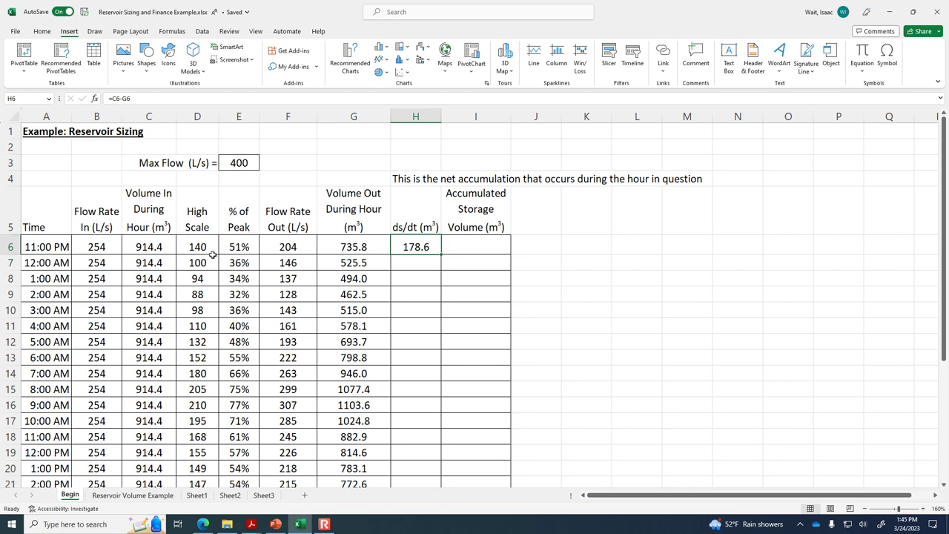
click(152, 268)
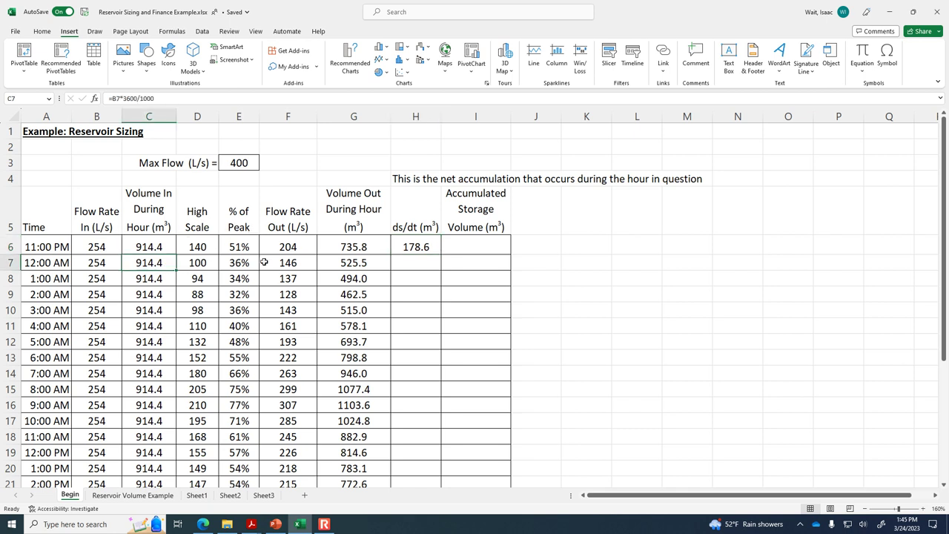
click(416, 244)
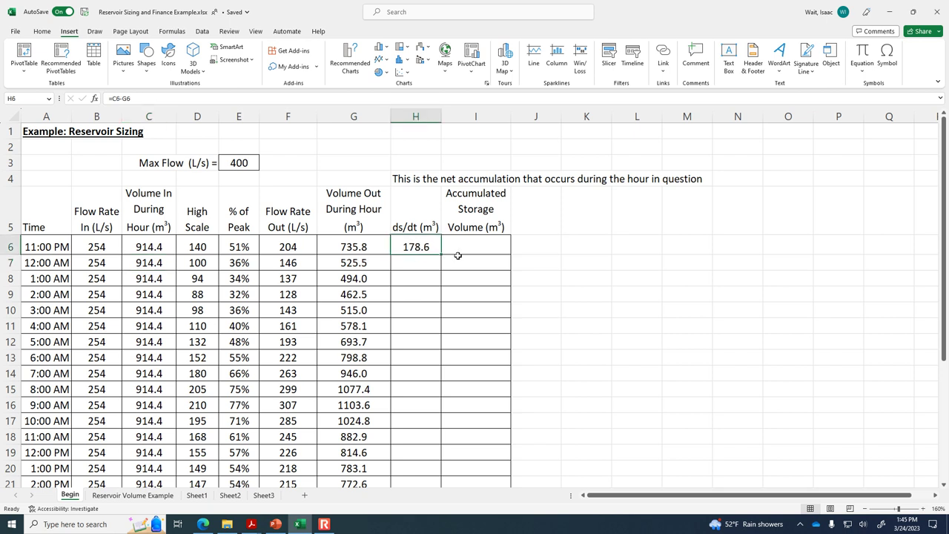
drag(441, 254, 440, 263)
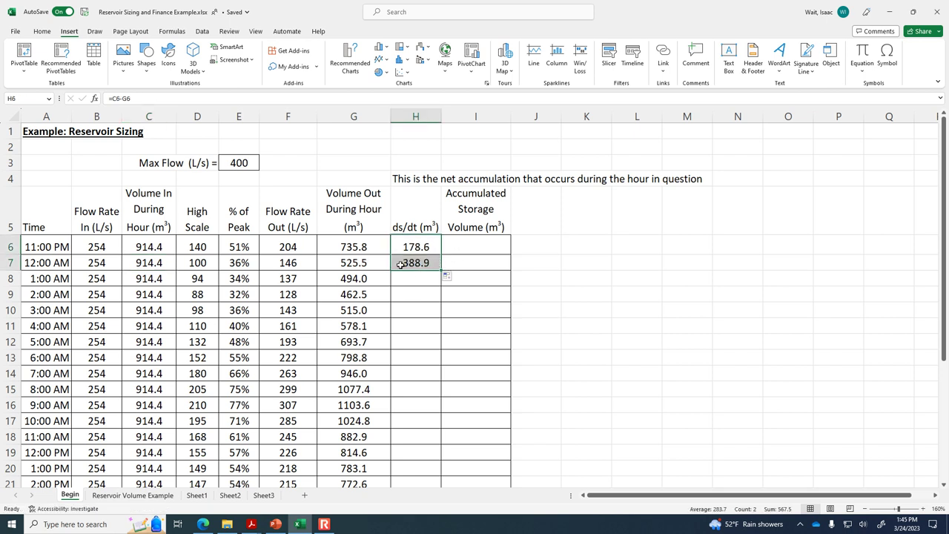
Compare the first two ds/dt cells and fill the H7 formula down the column for the remaining hours
click(404, 265)
click(430, 249)
click(427, 265)
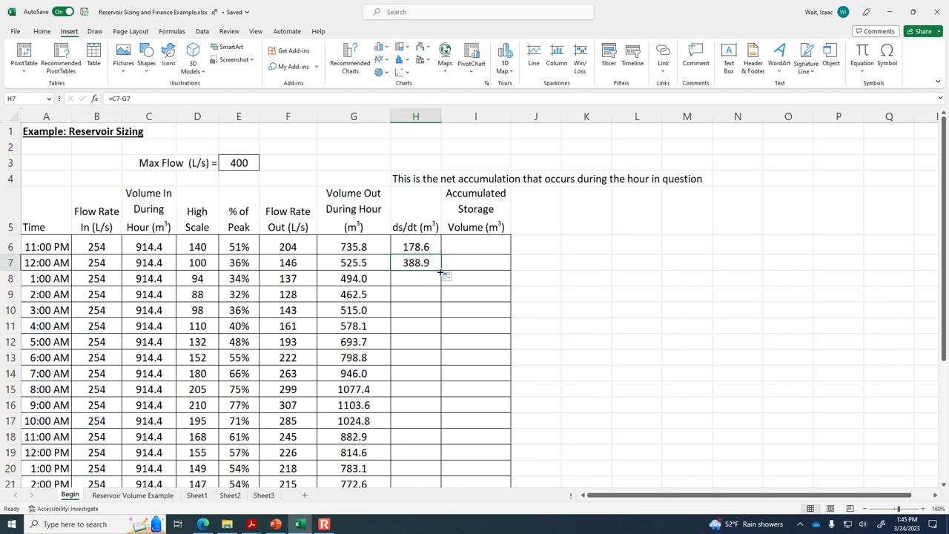
double_click(439, 272)
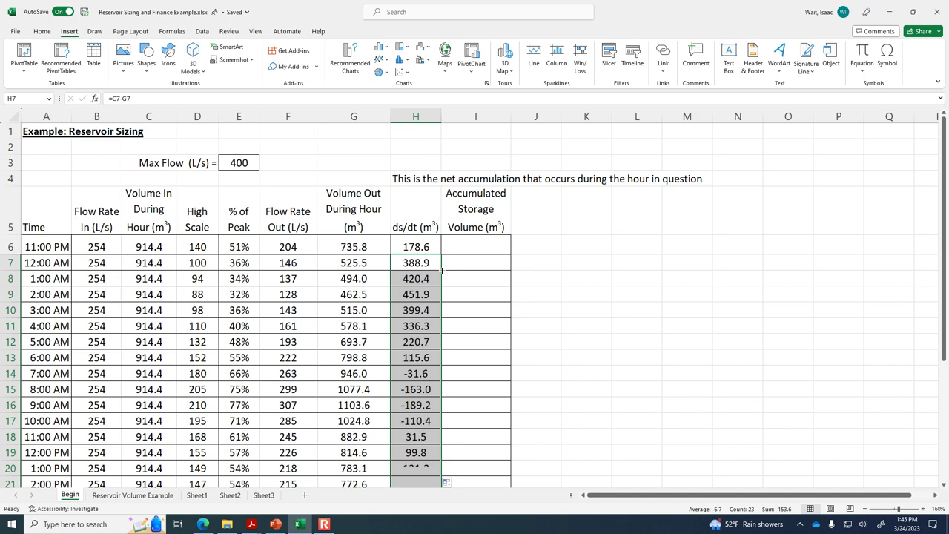
Start the Accumulated Storage Volume column by entering =H6 in I6 for the 11:00 PM row
click(416, 373)
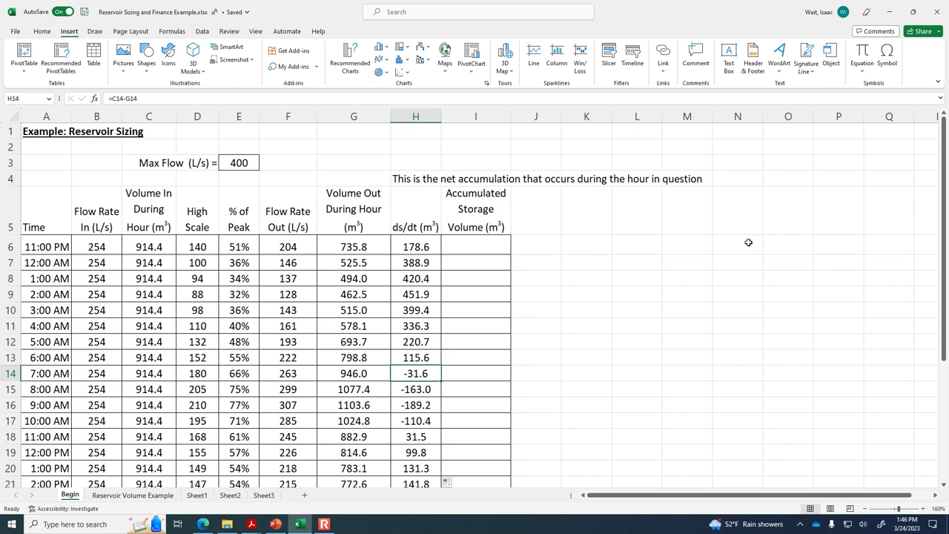
click(479, 225)
click(483, 242)
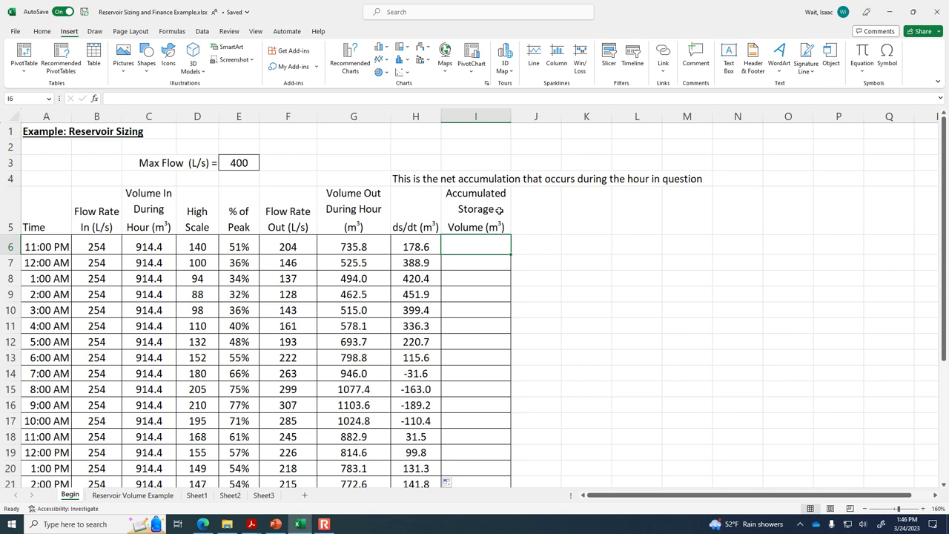
click(38, 244)
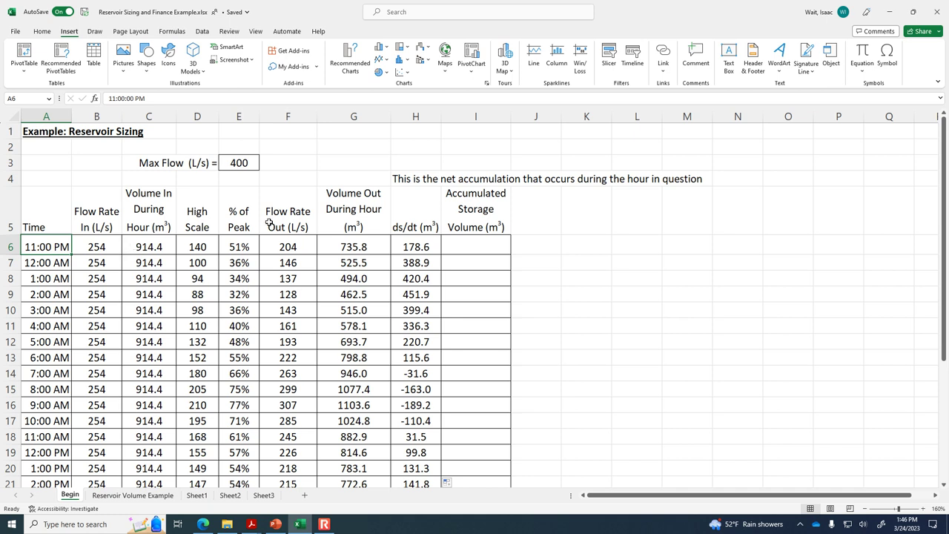
click(413, 241)
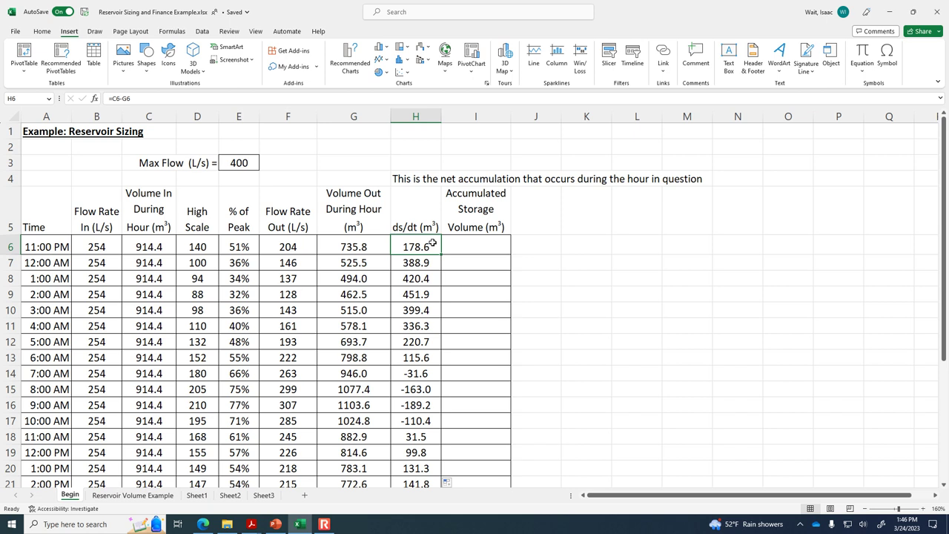
click(454, 245)
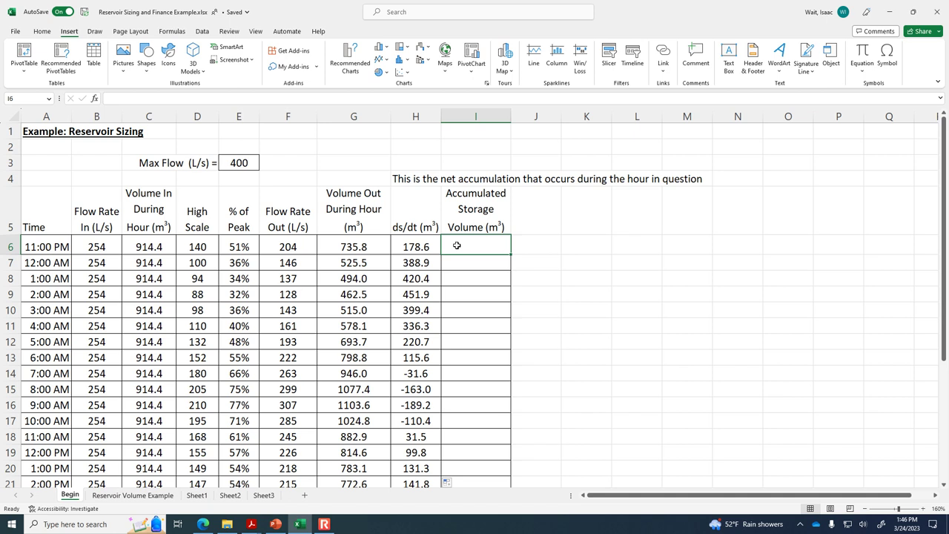
text(=)
key(Left)
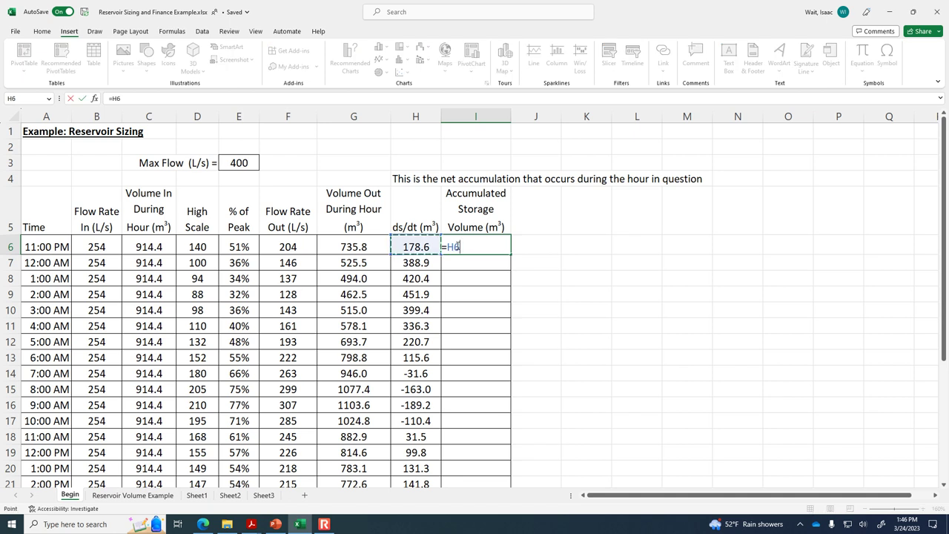
key(Return)
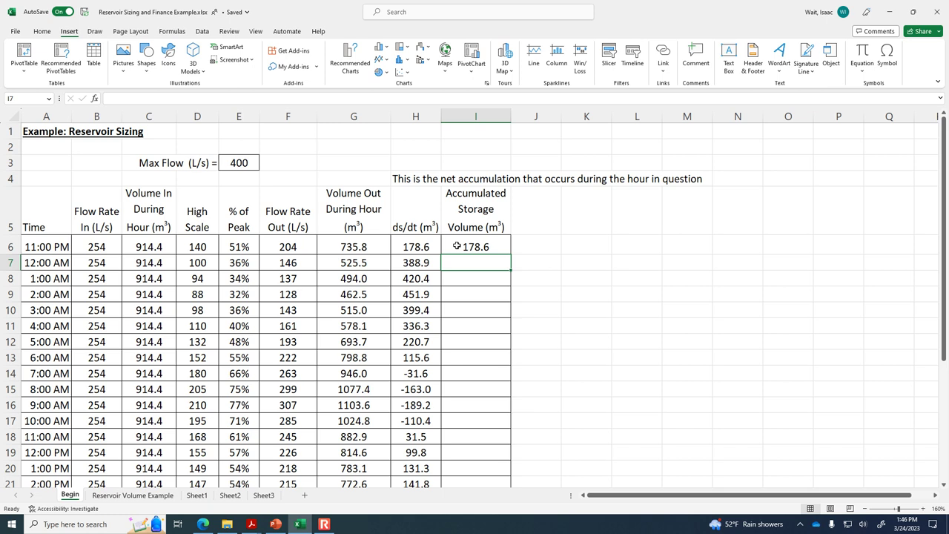
Enter the accumulated storage formula =I6+H7 in I7 for the 12:00 AM row
text(=)
click(457, 247)
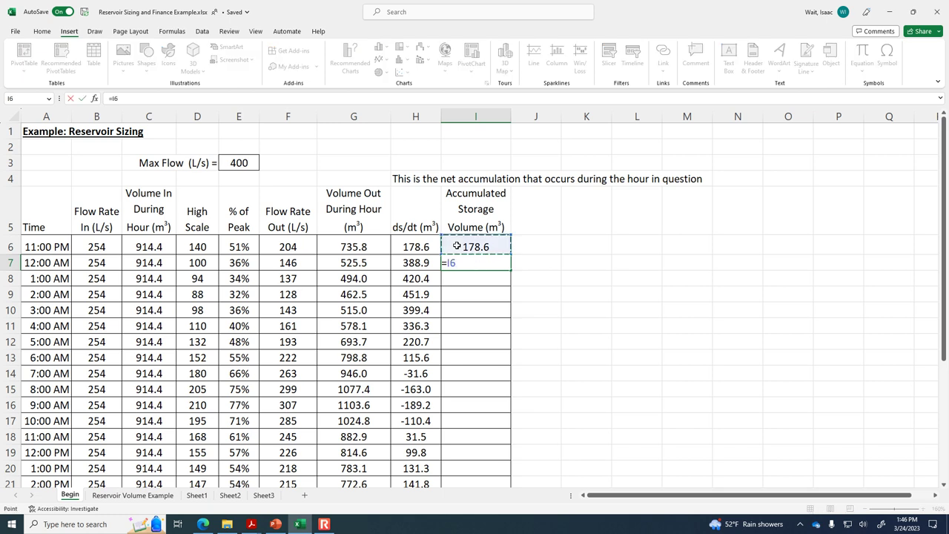
text(+)
click(421, 263)
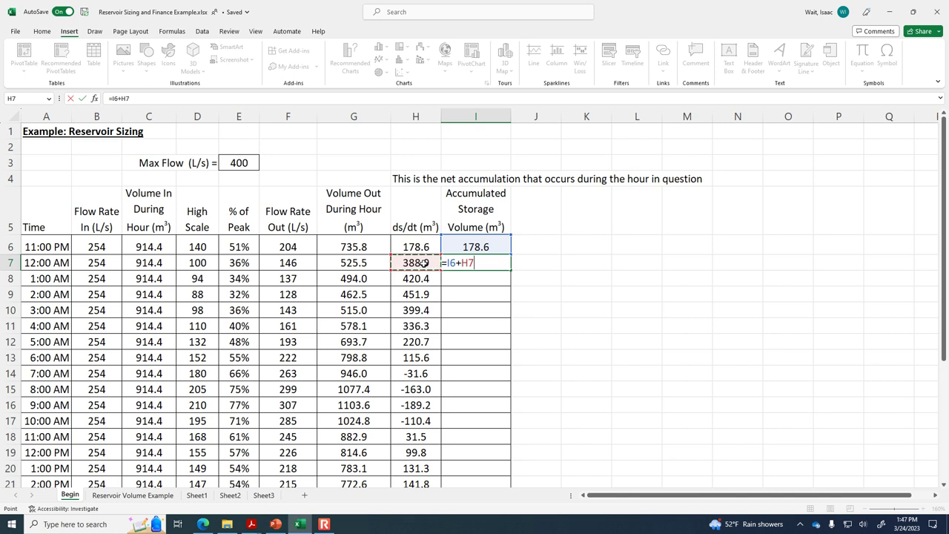
key(Return)
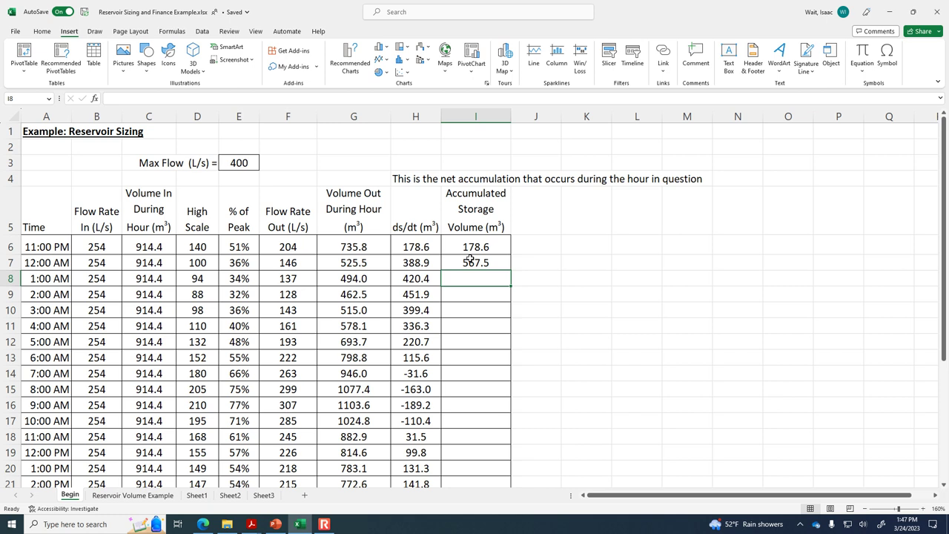
Enter the accumulated storage formula =I7+H8 in I8 for the 1:00 AM row
text(=)
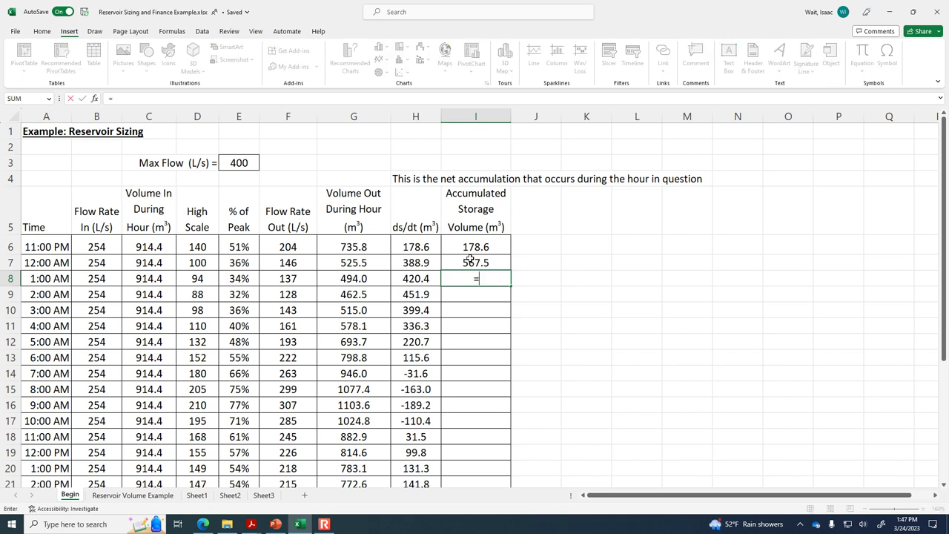
click(471, 259)
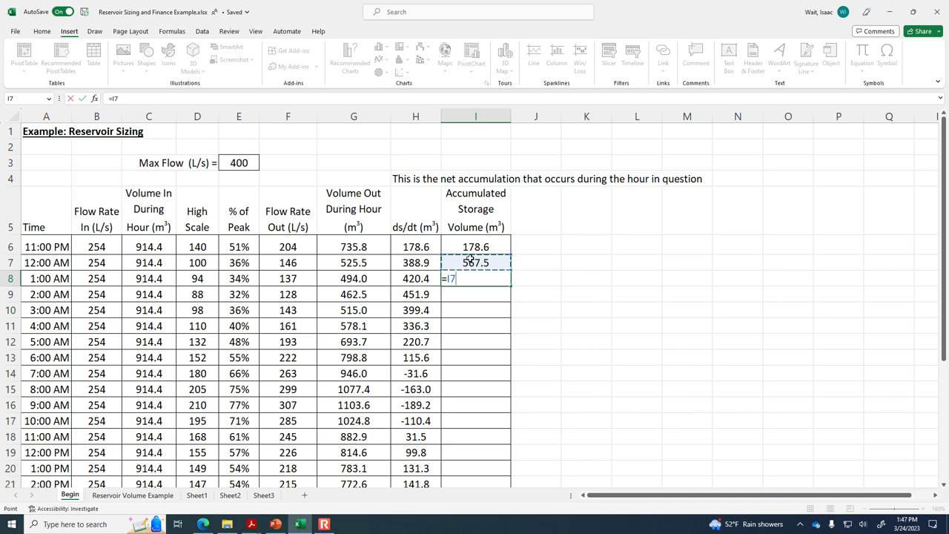
text(+)
click(419, 279)
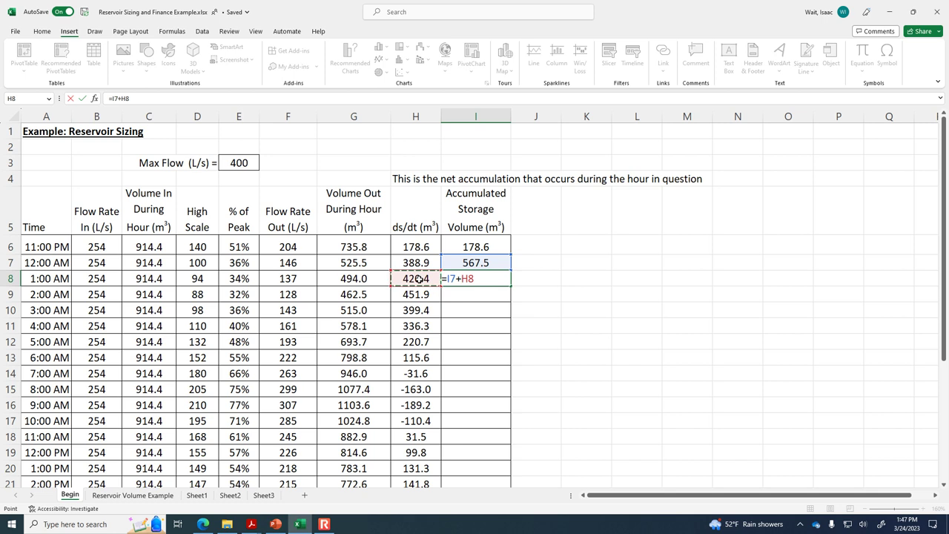
key(Return)
Enter the accumulated storage formula =I8+H9 in I9 for the 2:00 AM row
key(Up)
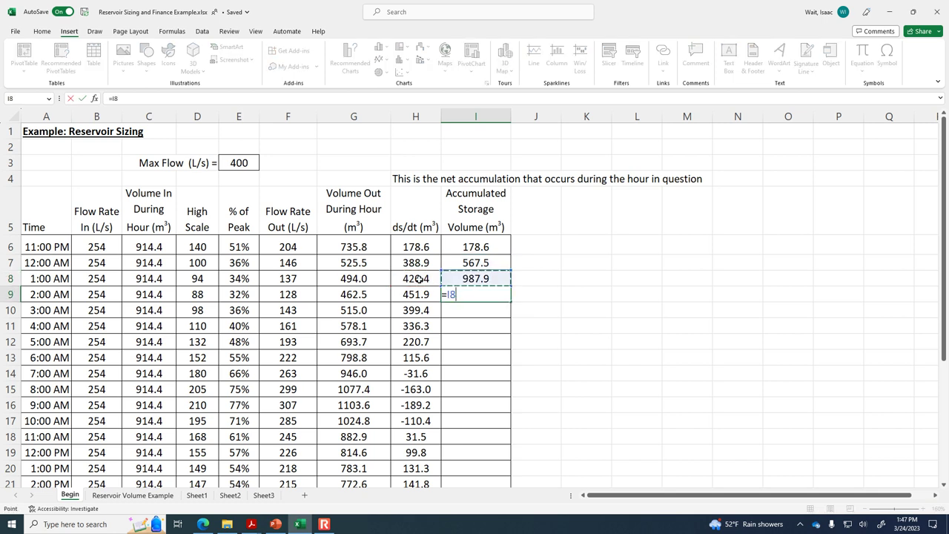
text(+)
click(409, 295)
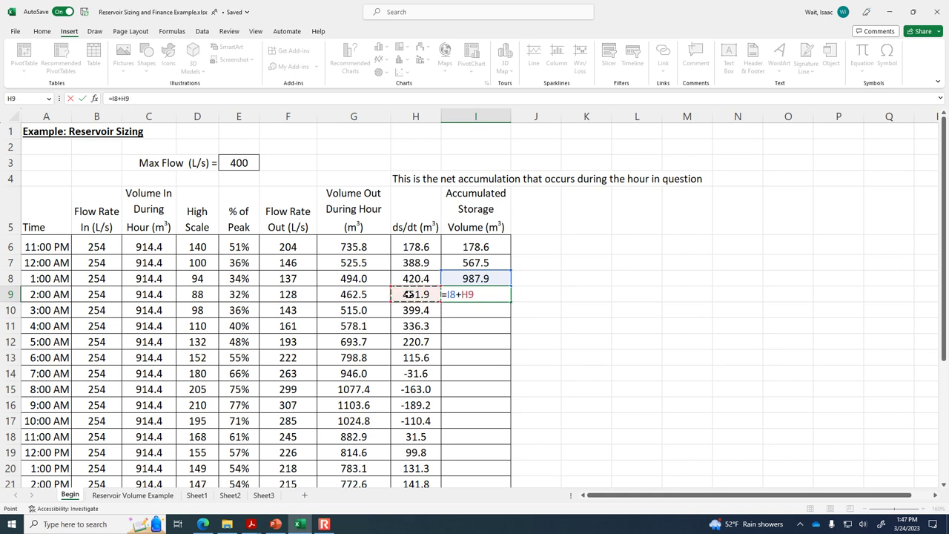
key(Return)
Fill the I9 accumulated storage formula down the column through the 10:00 PM row in I29
click(460, 293)
scroll(553, 292, down, 1)
drag(511, 254, 500, 468)
scroll(508, 458, up, 3)
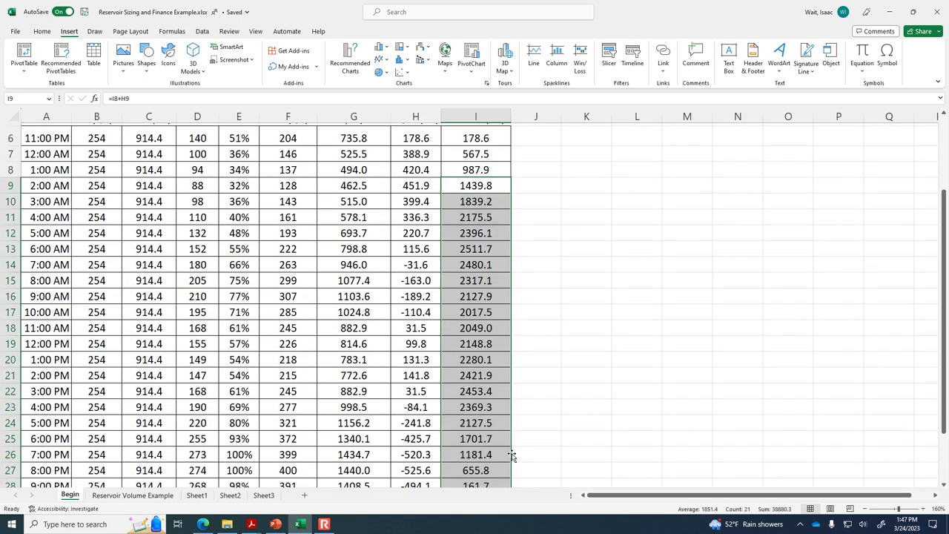
Show the average flow rate out in F32 with two decimal places
scroll(511, 456, down, 2)
scroll(512, 455, down, 2)
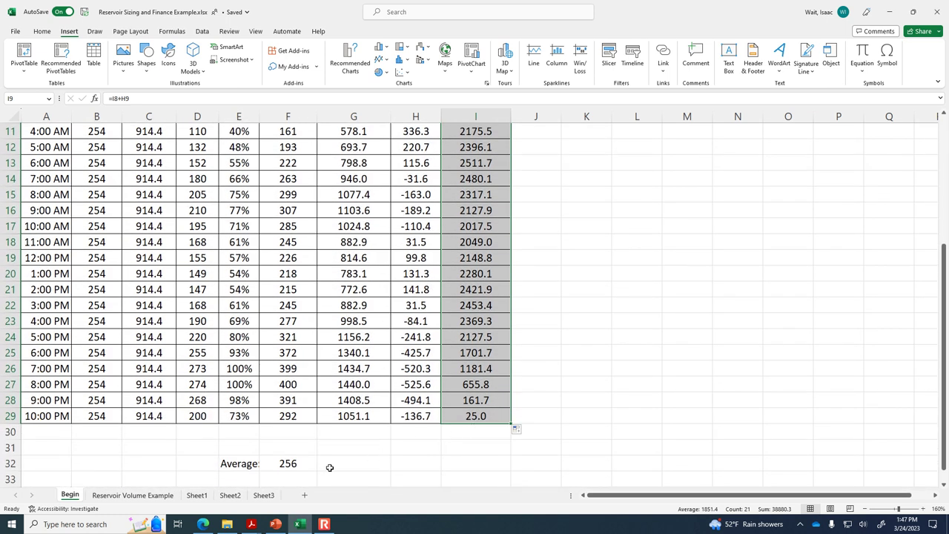
click(293, 458)
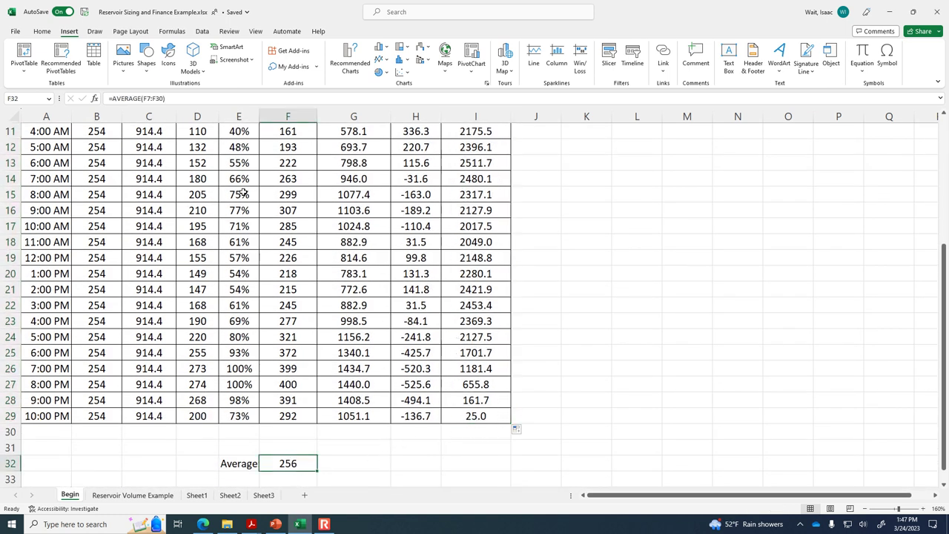
click(45, 32)
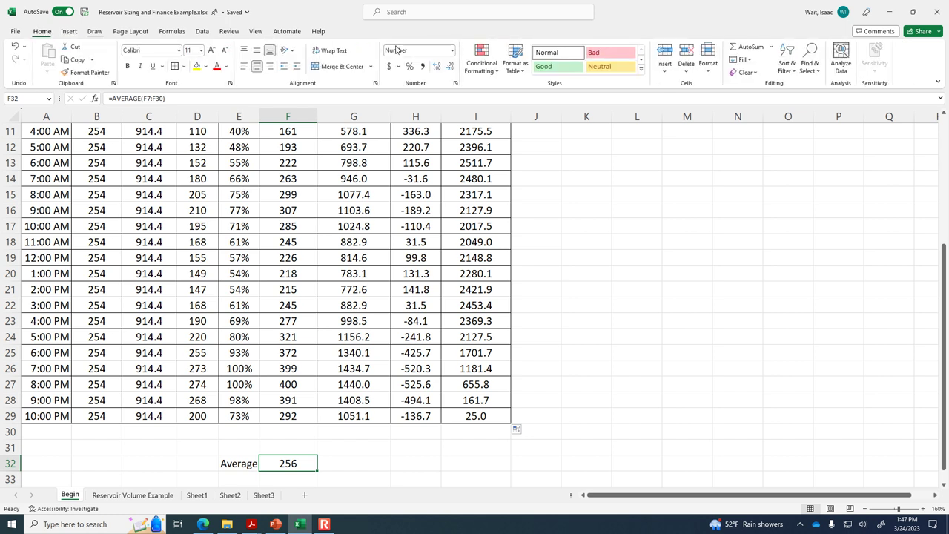
click(438, 67)
click(439, 67)
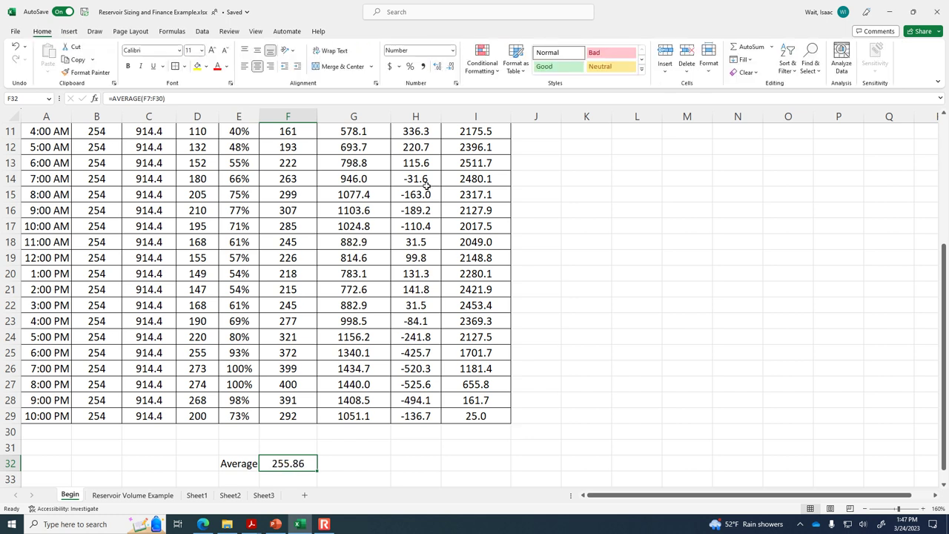
Set the 11:00 PM Flow Rate In in B6 to 255.86 and fill it down through the 10:00 PM row
scroll(408, 440, up, 3)
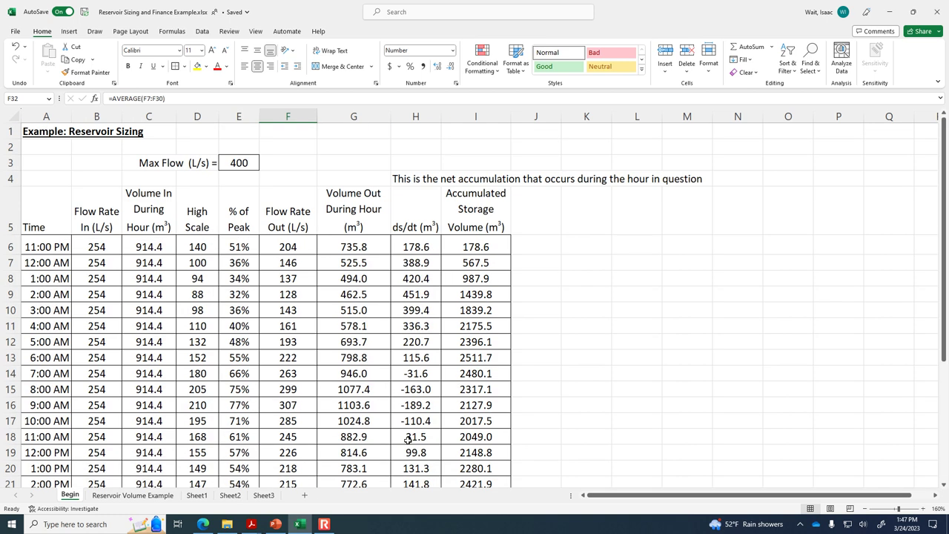
click(104, 246)
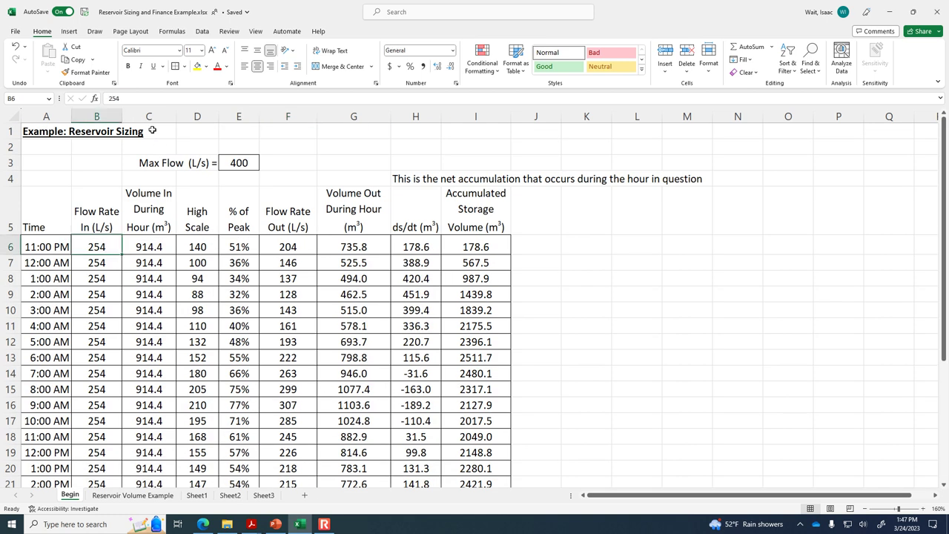
text(255.86)
key(Return)
click(114, 237)
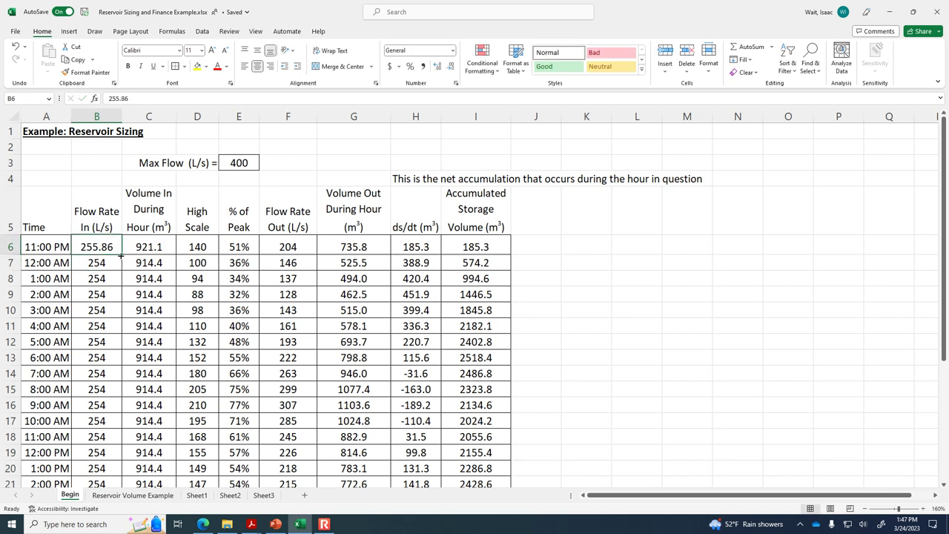
double_click(121, 255)
scroll(604, 338, down, 4)
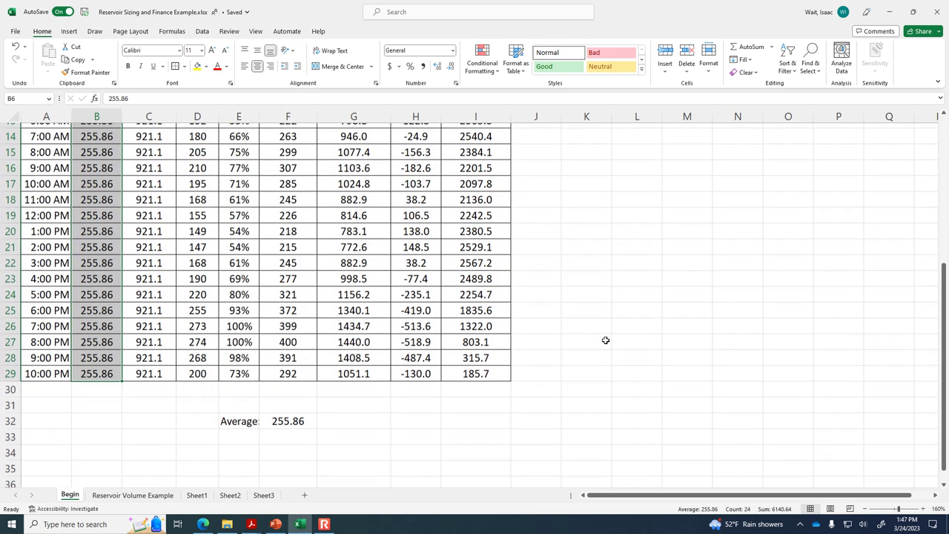
scroll(604, 339, up, 3)
scroll(604, 339, down, 2)
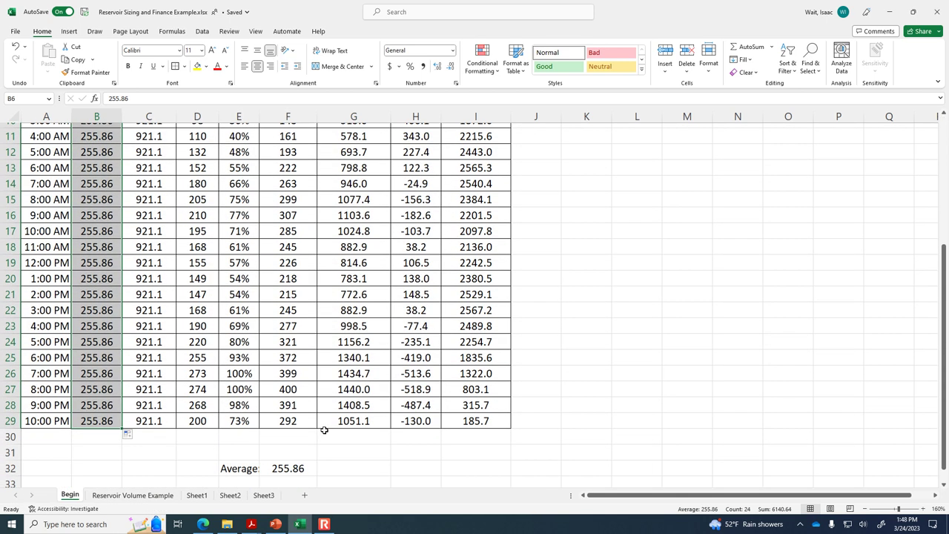
Correct the average formula in F32 to =AVERAGE(F6:F29) so it covers all hourly outflow rates
click(293, 469)
scroll(293, 468, up, 3)
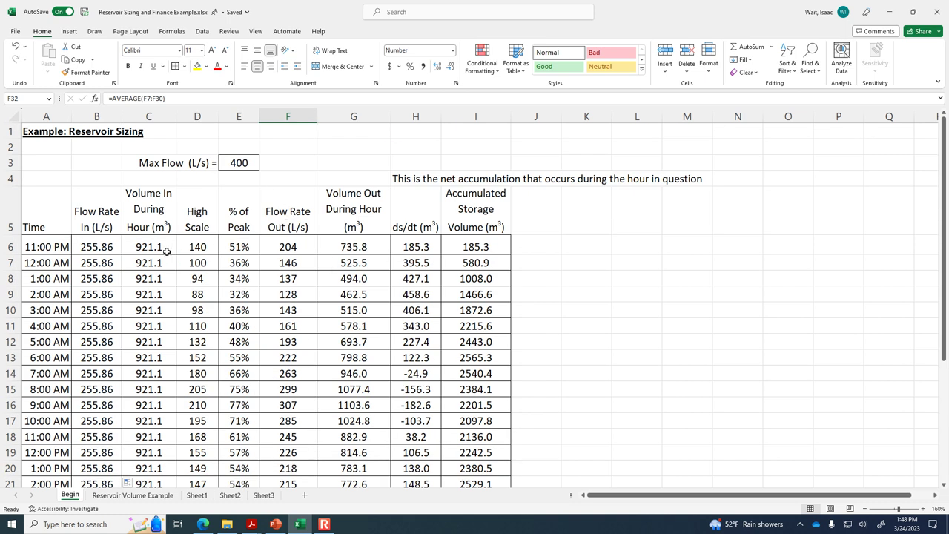
scroll(167, 252, down, 4)
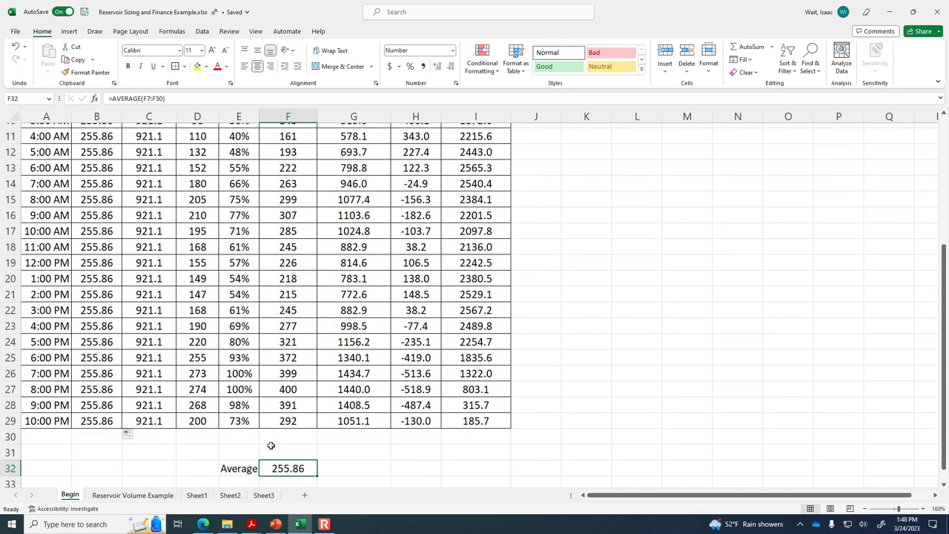
click(241, 98)
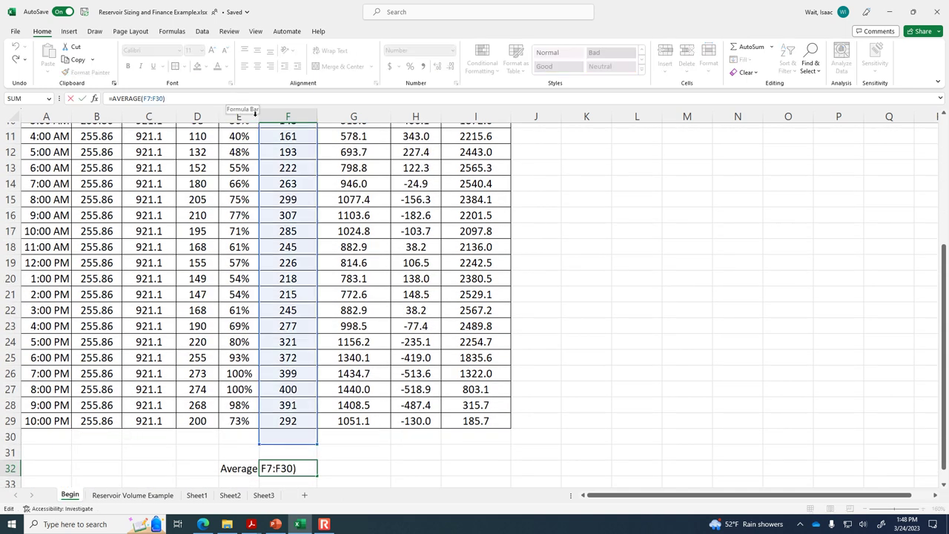
scroll(293, 270, up, 3)
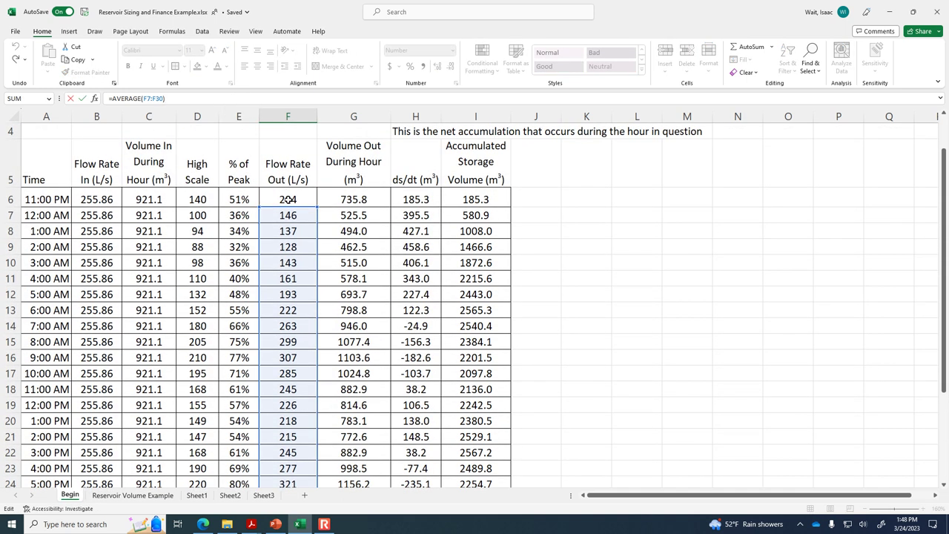
drag(292, 211, 293, 202)
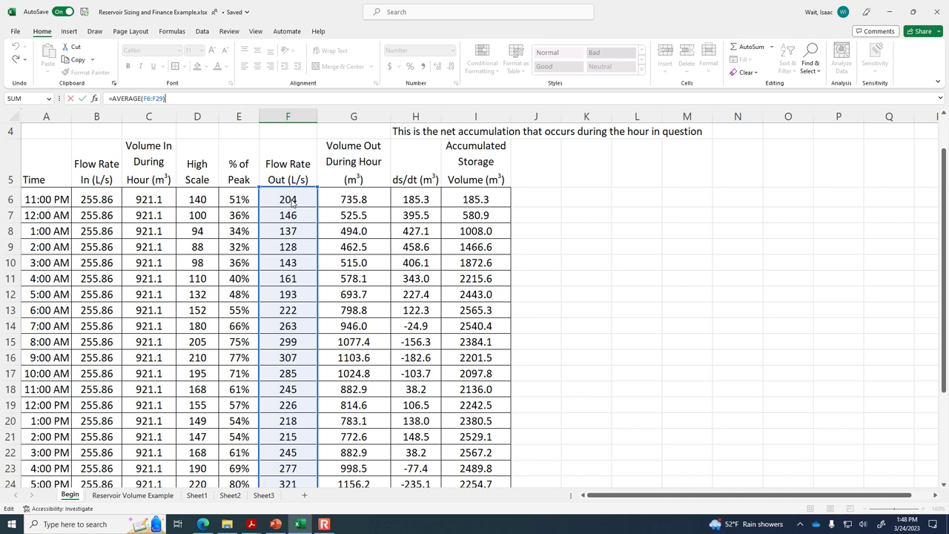
scroll(360, 272, down, 3)
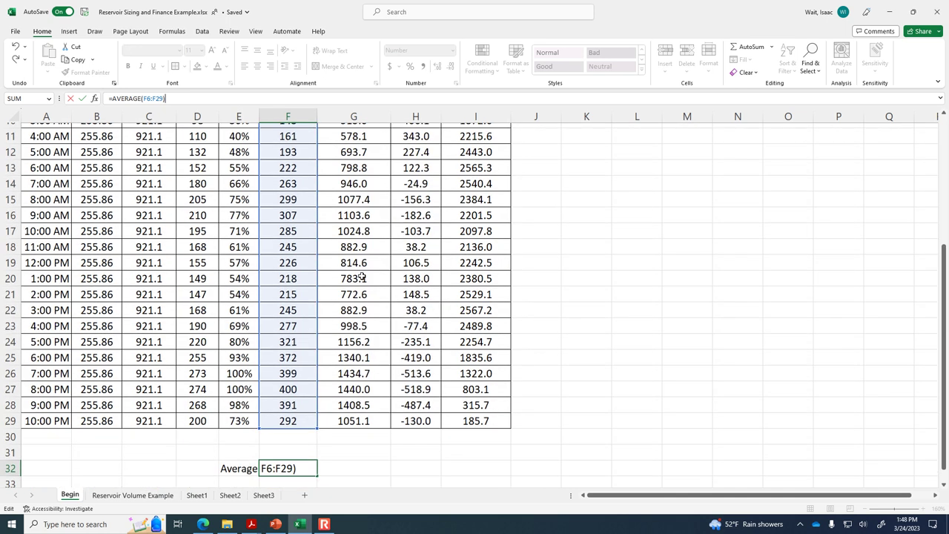
key(Return)
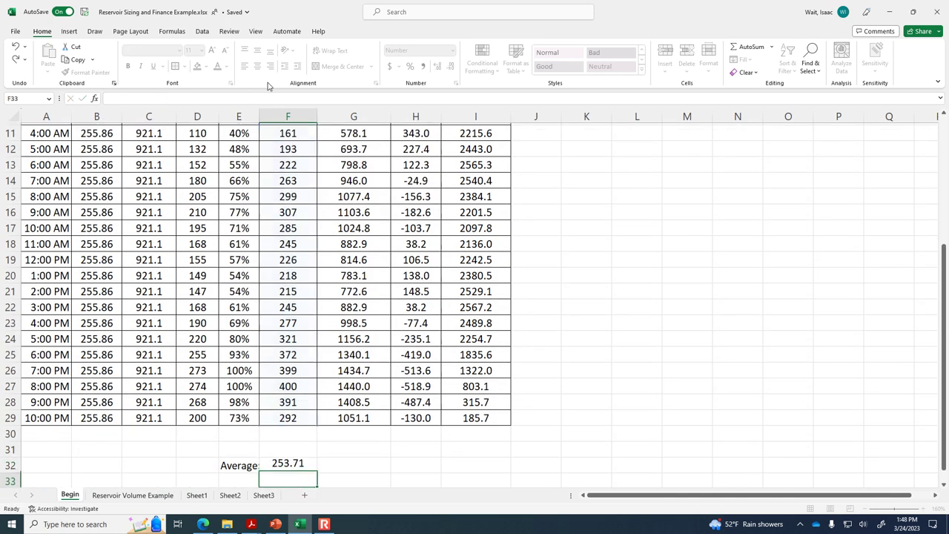
Compare the Flow Rate In values in column B with the corrected average outflow in F32
scroll(104, 209, up, 3)
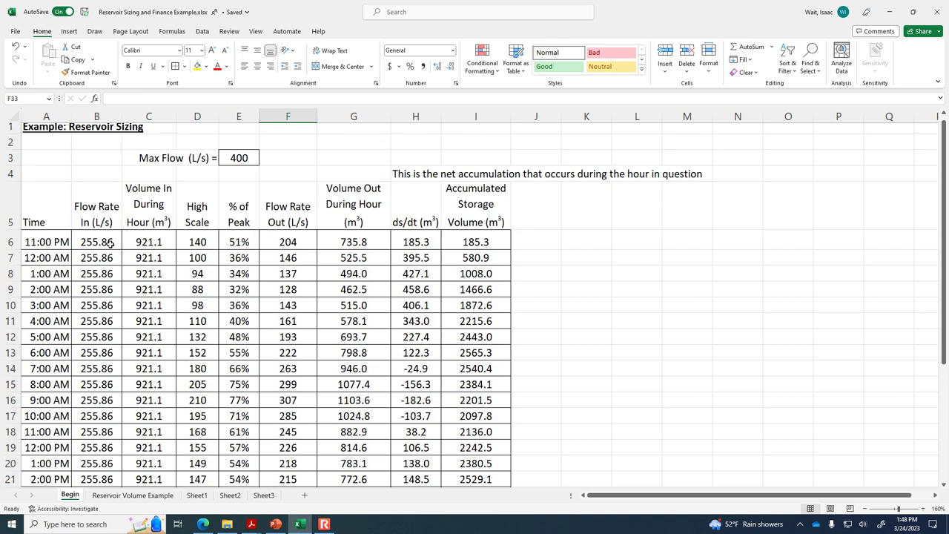
scroll(110, 243, down, 3)
scroll(108, 233, up, 3)
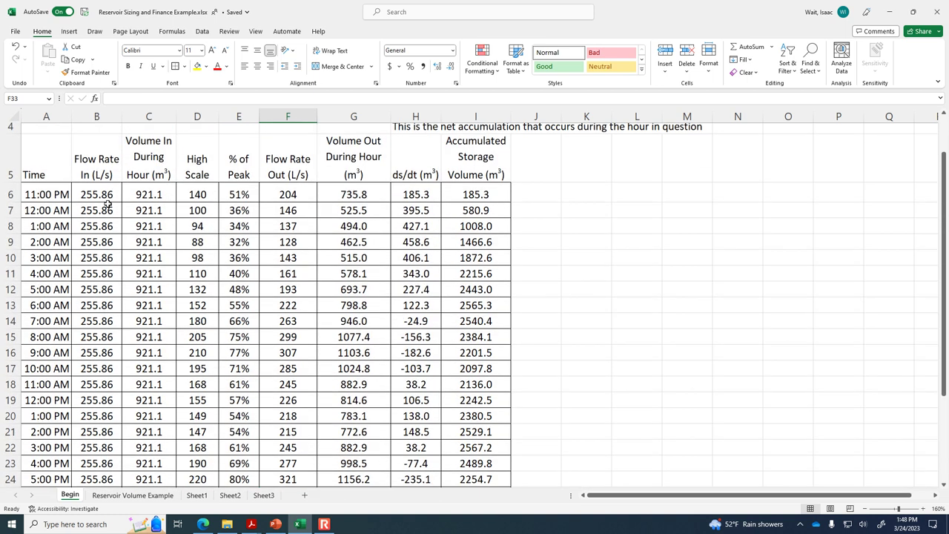
scroll(448, 414, down, 3)
click(299, 465)
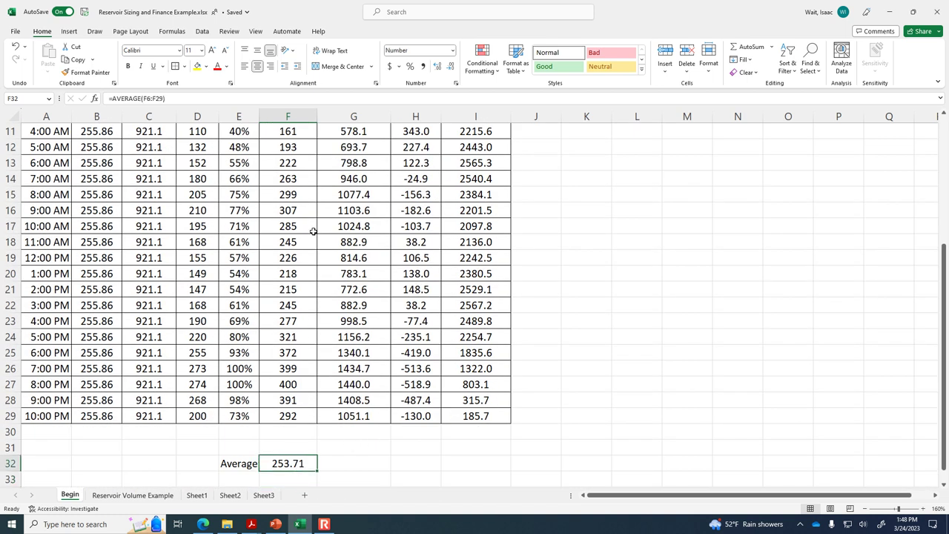
Check which hourly outflow rates the average formula in F32 covers
click(332, 104)
scroll(401, 264, up, 3)
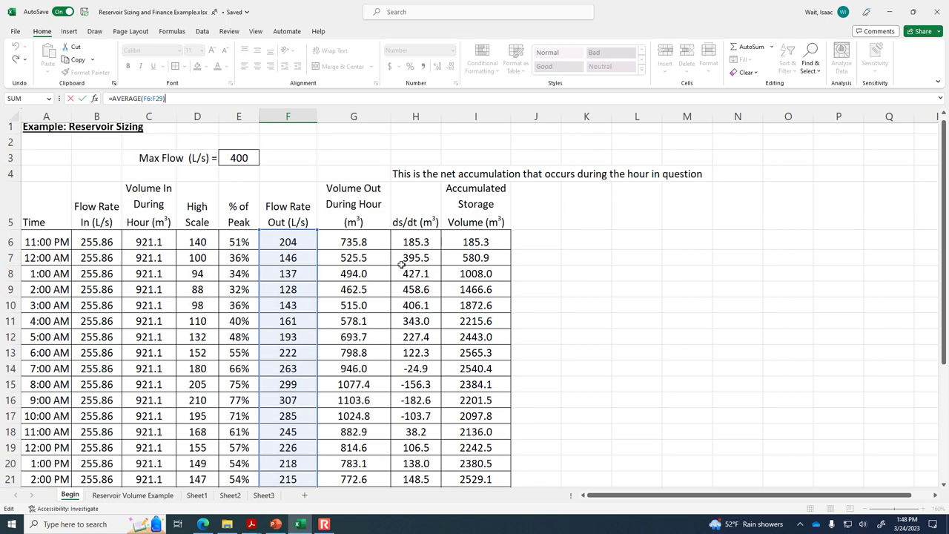
scroll(402, 264, down, 3)
key(Escape)
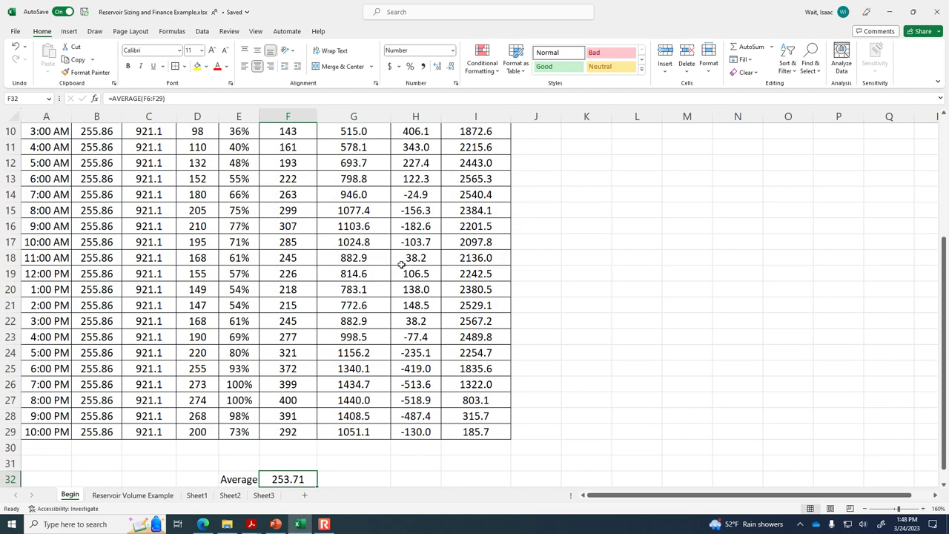
Link the 11:00 PM Flow Rate In in B6 to the average outflow with the absolute reference =$F$32
scroll(401, 264, up, 3)
click(98, 245)
text(=)
scroll(98, 245, down, 4)
click(304, 420)
key(Return)
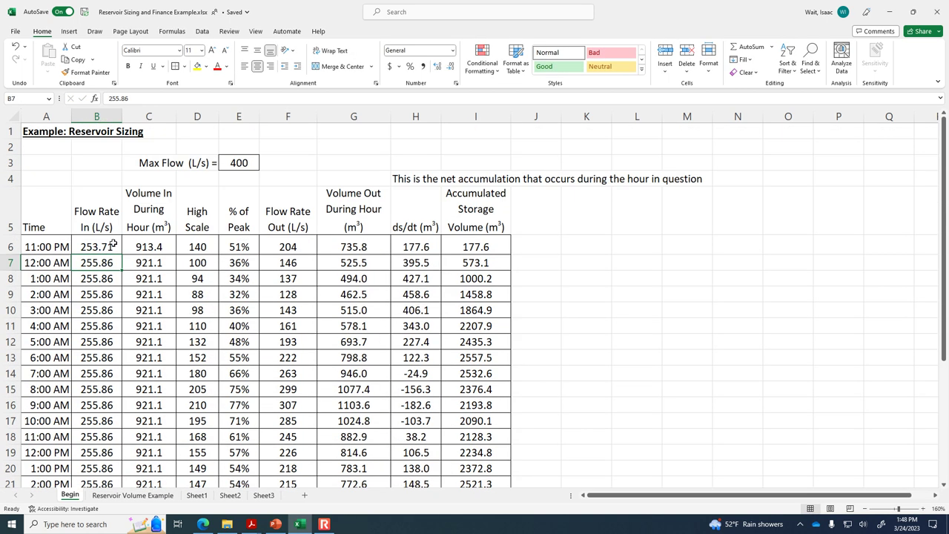
click(107, 244)
click(124, 98)
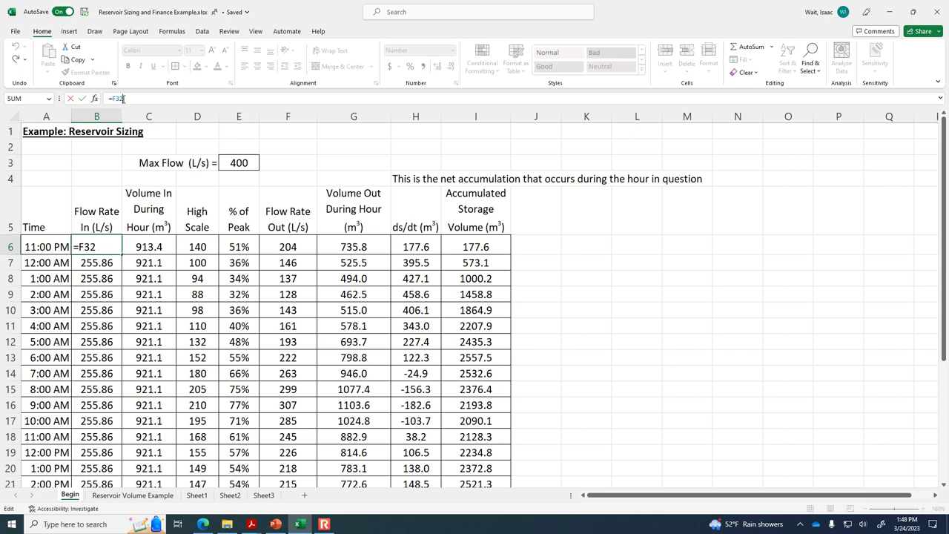
key(Return)
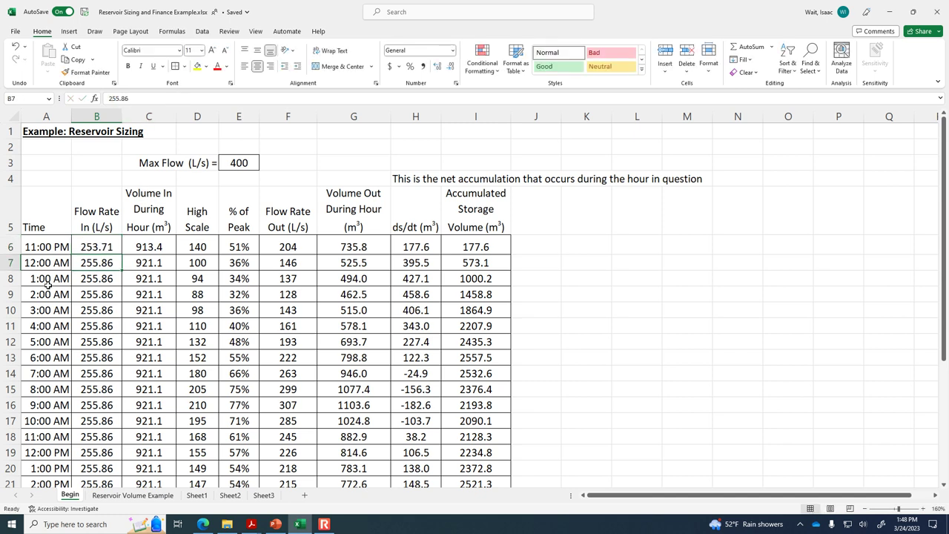
Fill the B6 formula down through the 10:00 PM row and check the final accumulated storage volume in I29
click(100, 252)
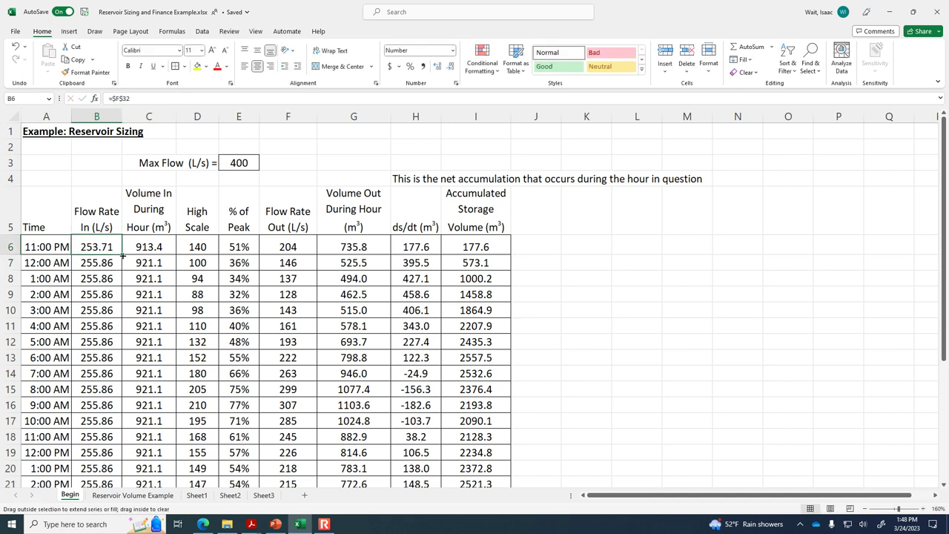
double_click(122, 255)
scroll(621, 328, down, 3)
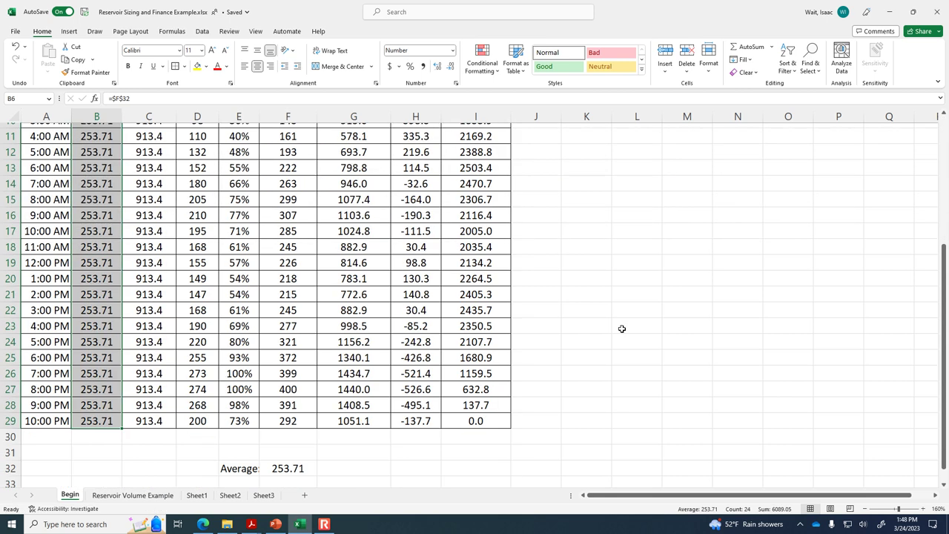
click(475, 417)
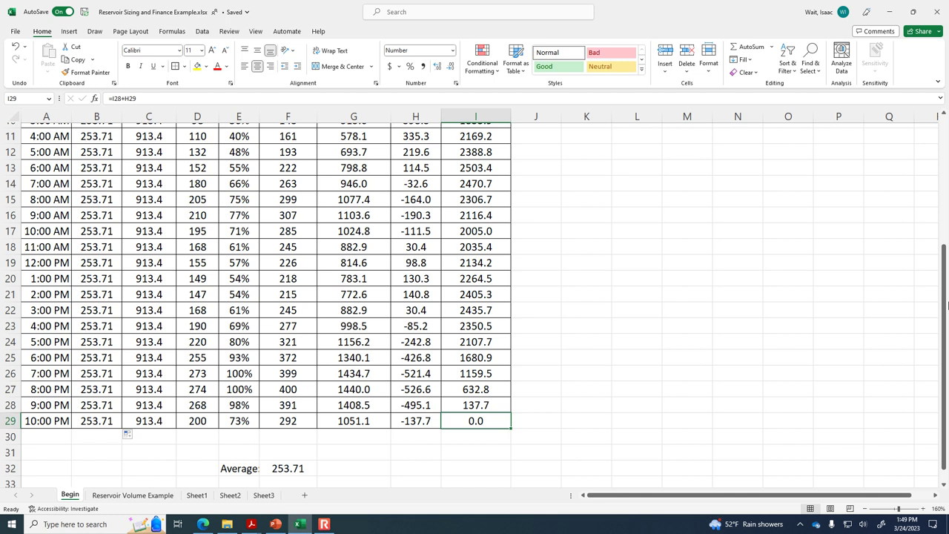
Calculate the maximum accumulated storage volume in I2 with a MAX formula covering I6 through I29
scroll(948, 296, up, 2)
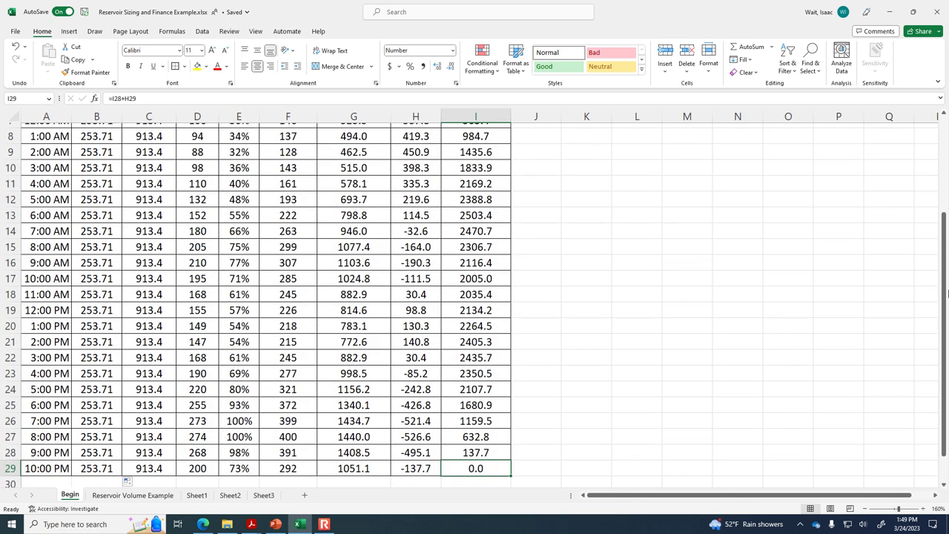
click(866, 510)
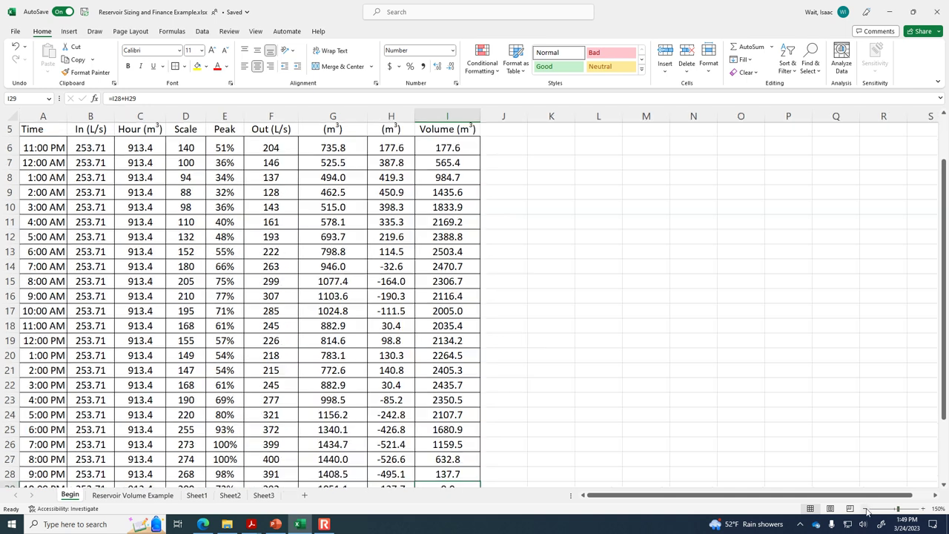
click(478, 357)
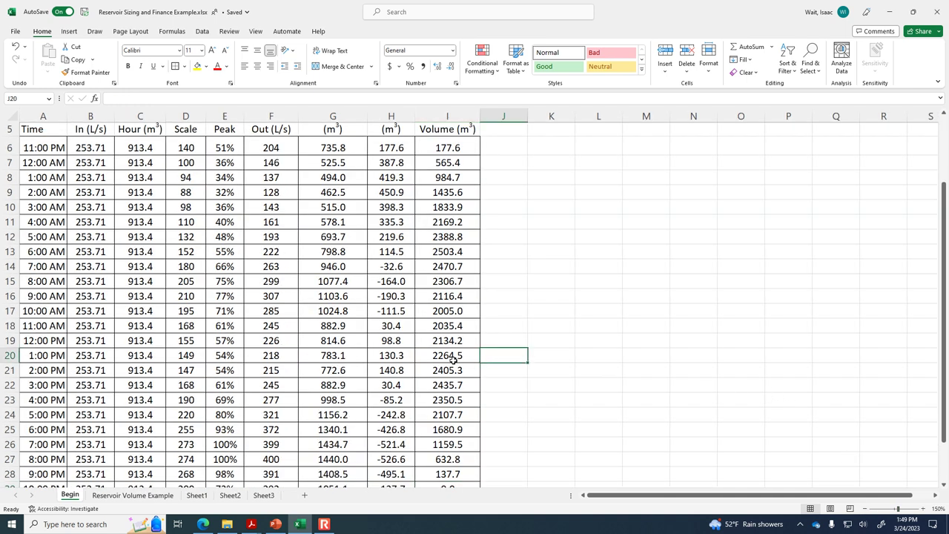
click(458, 372)
scroll(482, 371, up, 2)
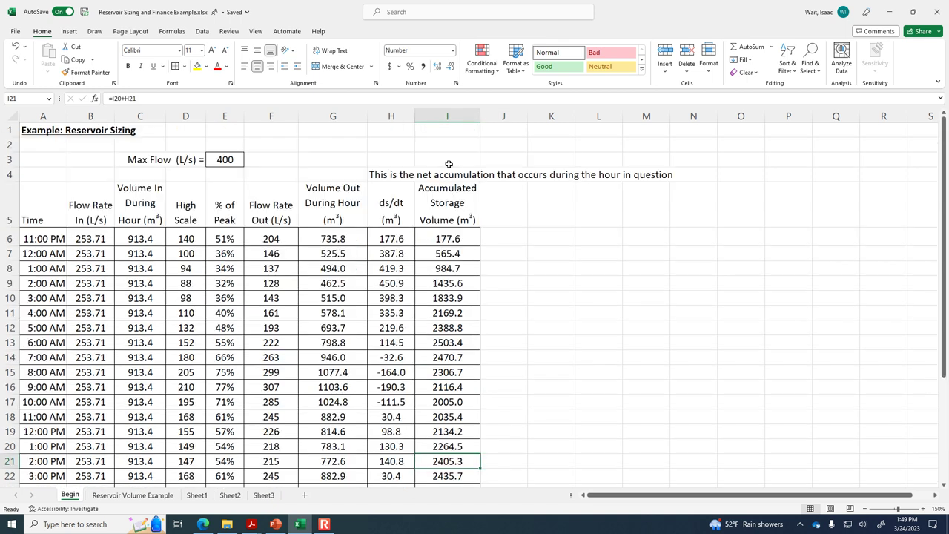
click(445, 140)
text(=max()
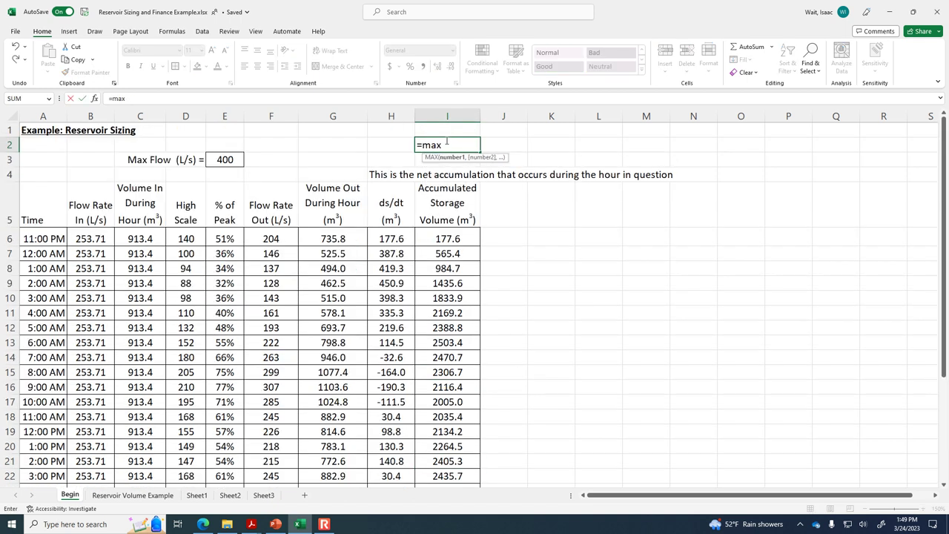
key(Down)
key(Down)
key(Down)
key(Down)
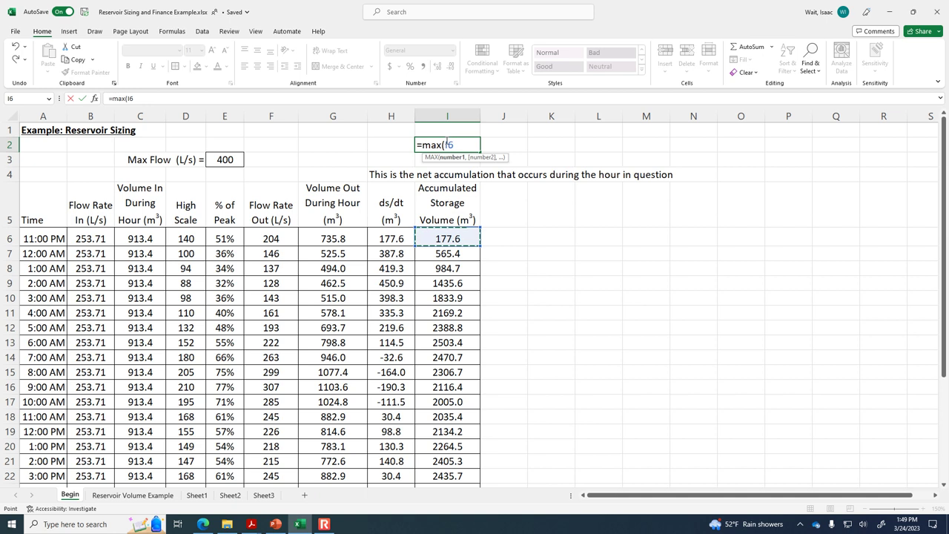
key(ctrl+shift+Down)
key(Return)
click(447, 143)
Enter the note "<-- Make the tank 1.25x the maximum amount stored." in J2
click(502, 145)
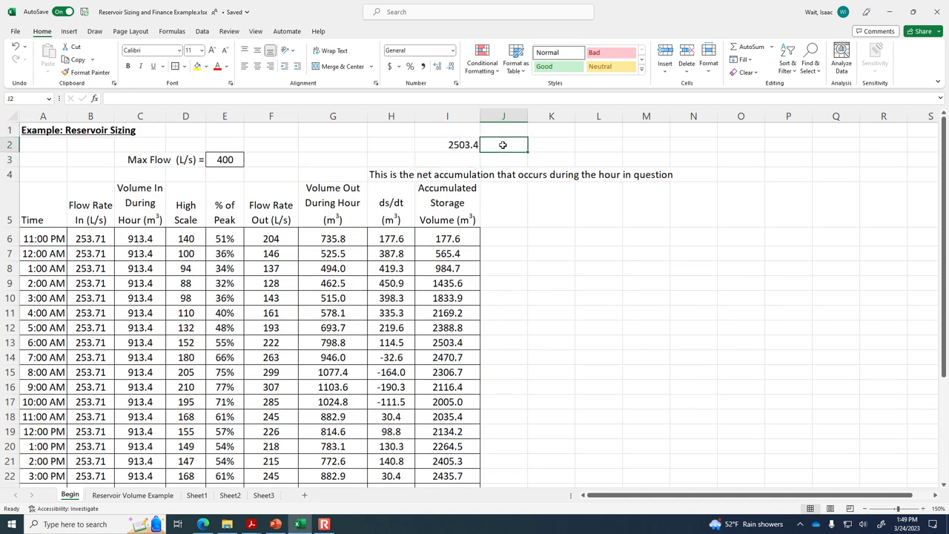
text(<-- Ma)
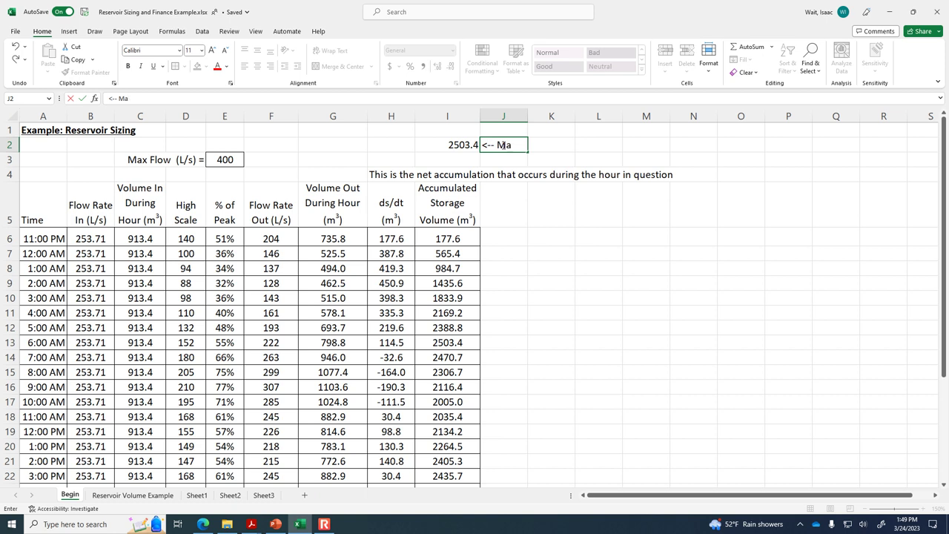
text(ke the tank 1.25x the maxim)
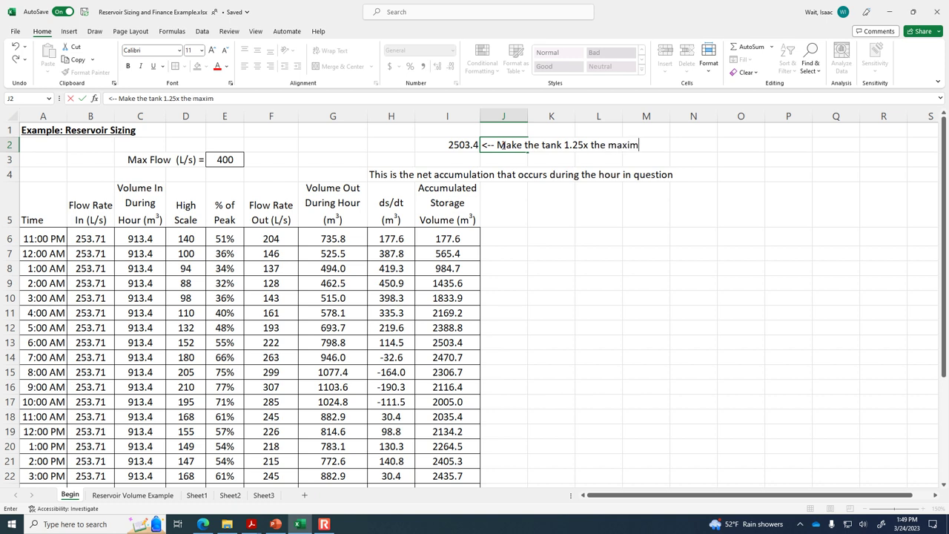
text(um amount stored.)
key(Return)
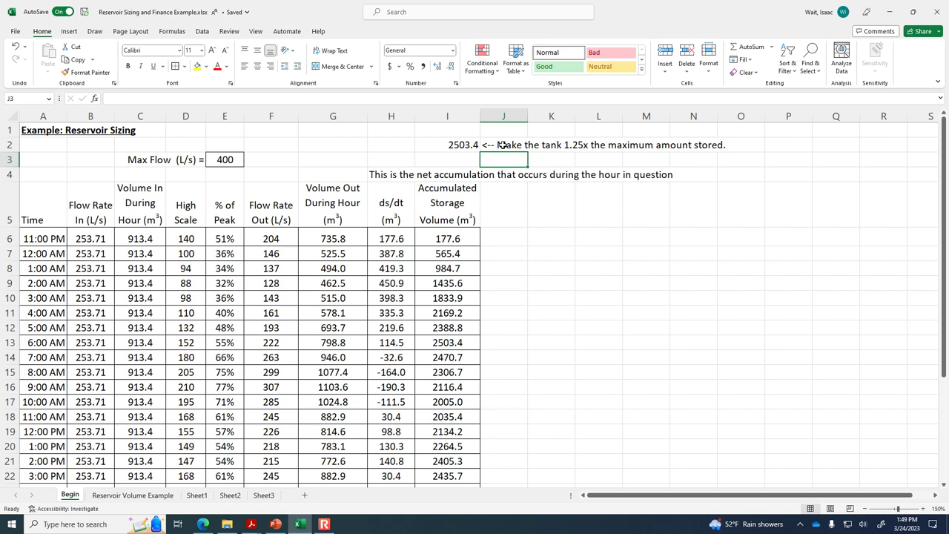
Review the hourly accumulated storage volumes in column I against the maximum in I2 and the tank sizing note
scroll(512, 215, down, 3)
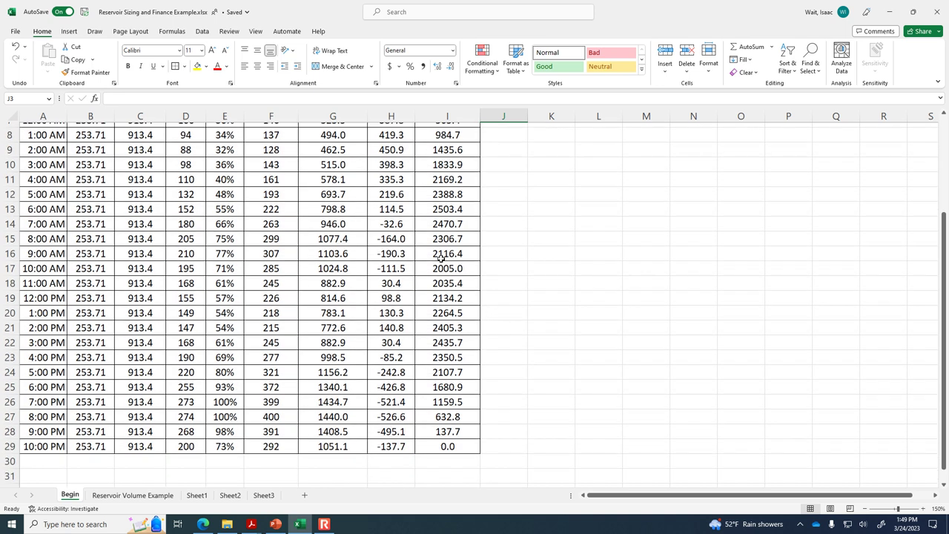
click(441, 256)
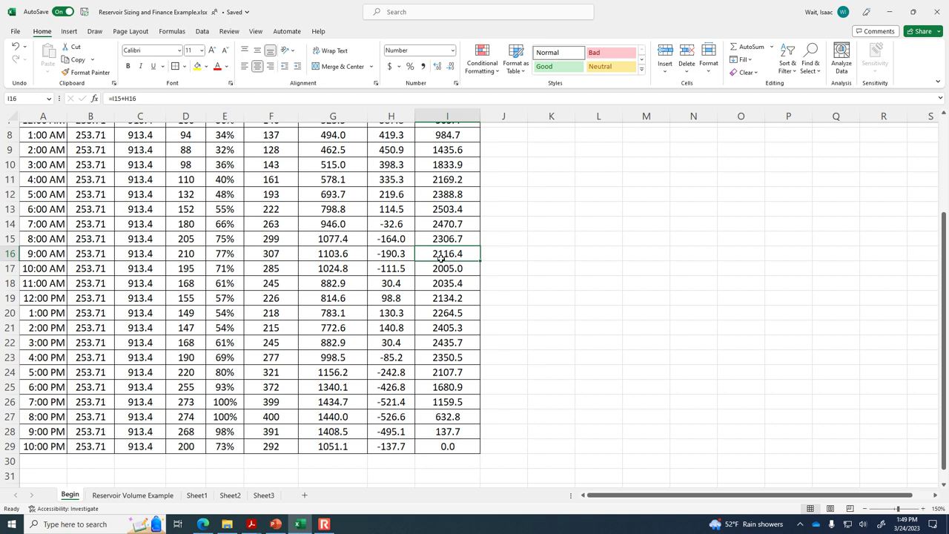
scroll(475, 268, up, 3)
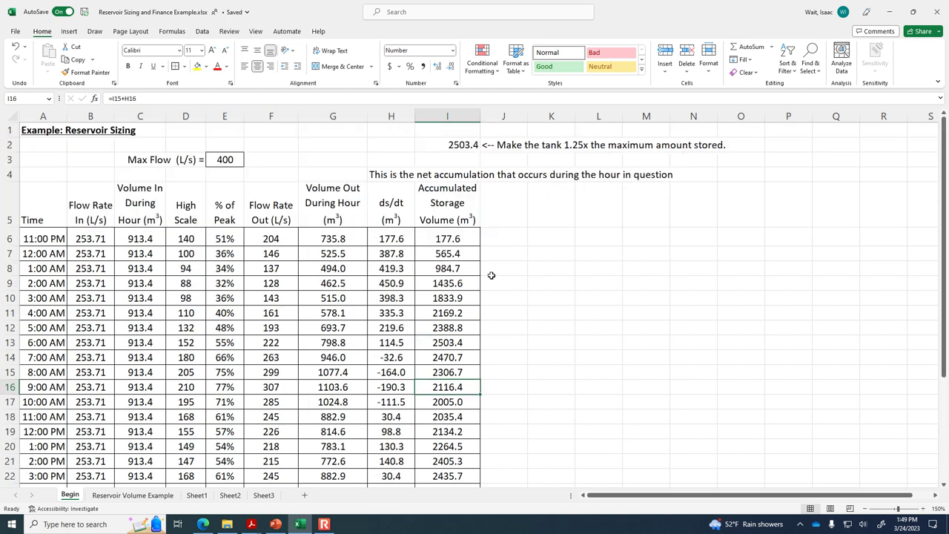
click(487, 145)
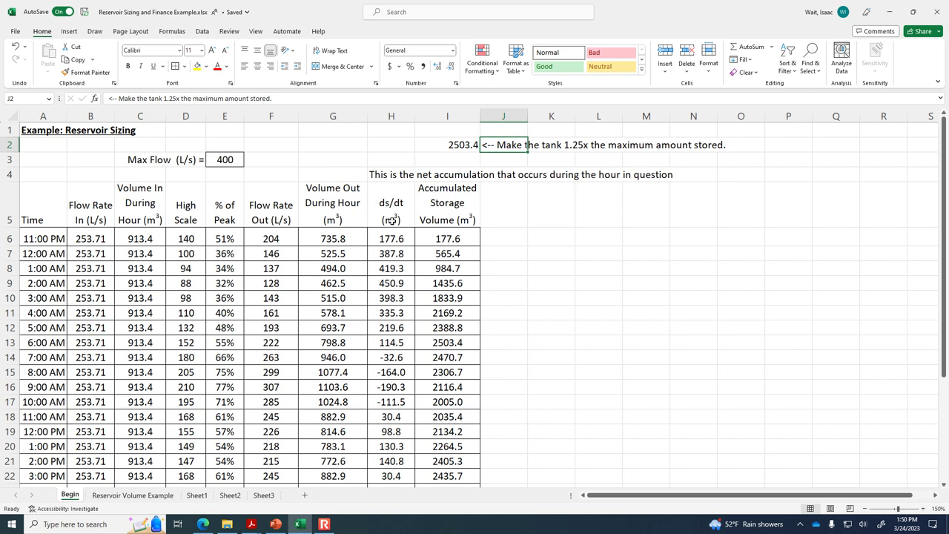
Switch to the CE 331 PowerPoint presentation and open the 24 March 2023 announcements slide
click(275, 525)
scroll(96, 215, up, 10)
scroll(95, 215, down, 3)
click(95, 252)
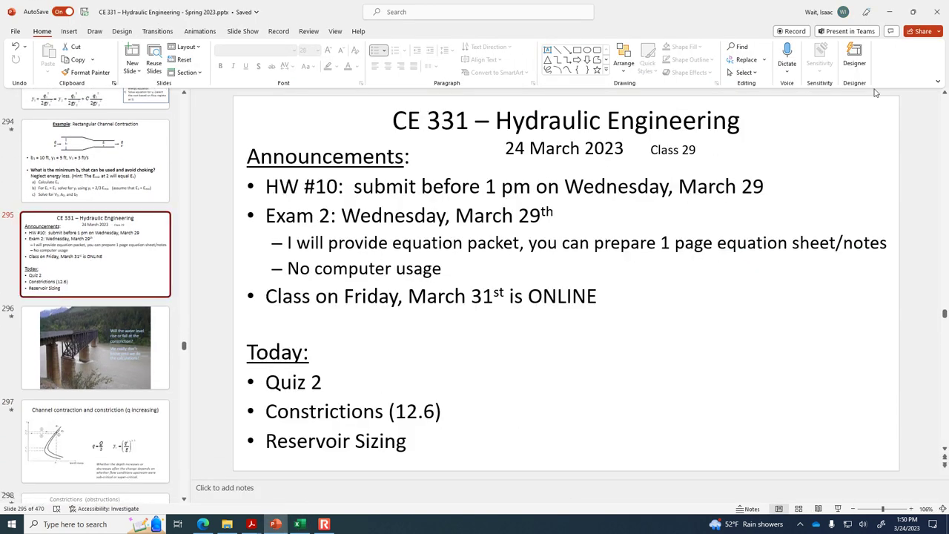